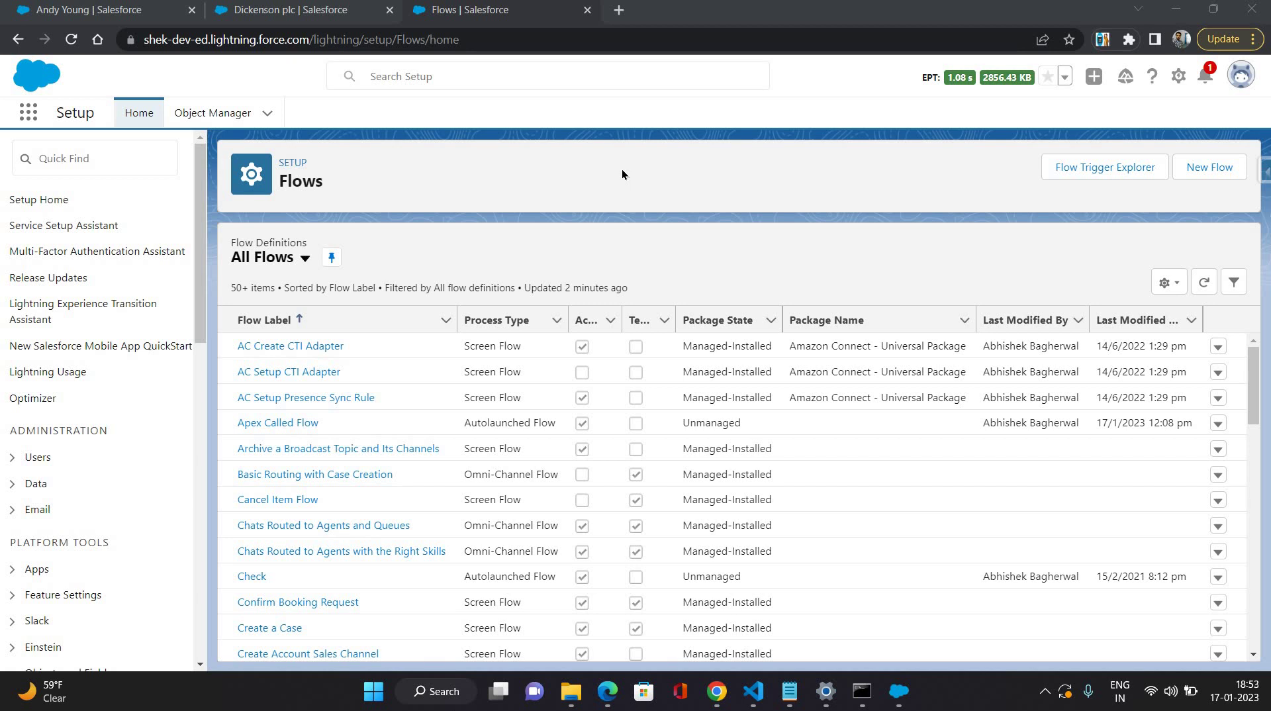
# - Create a new screen flow and add a Screen element between Start and End
pyautogui.click(1216, 167)
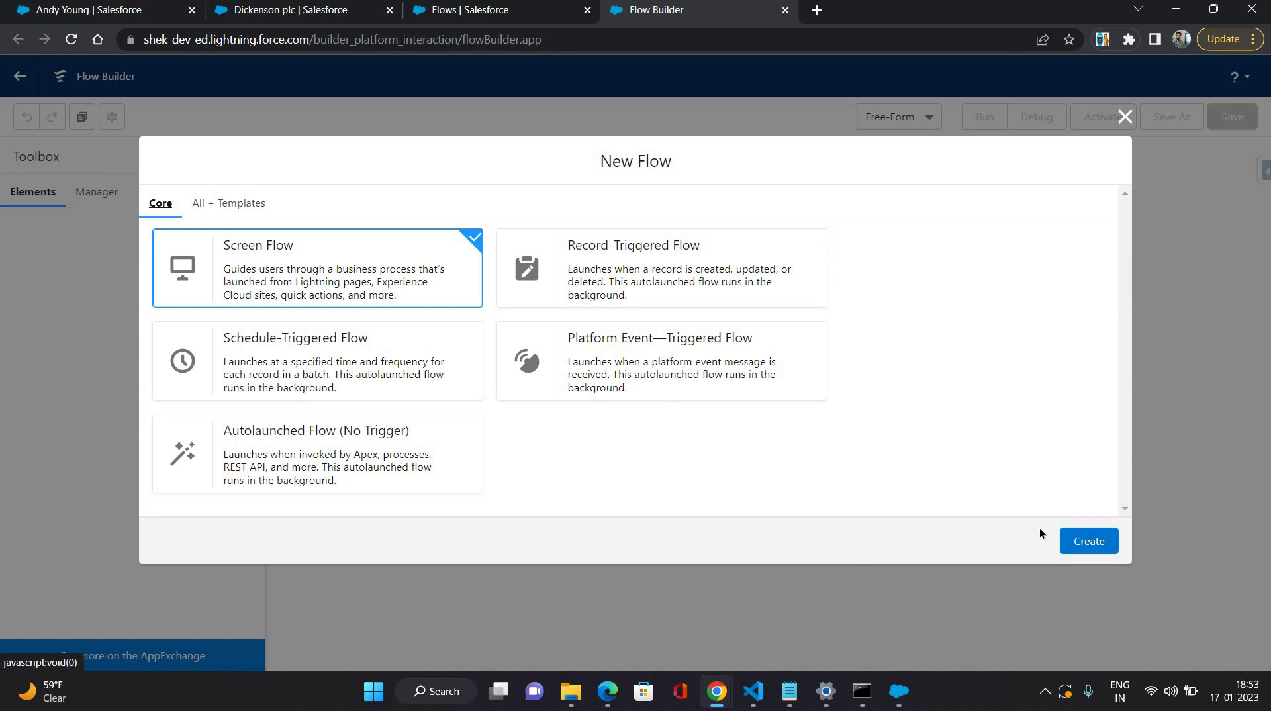
pyautogui.click(1072, 541)
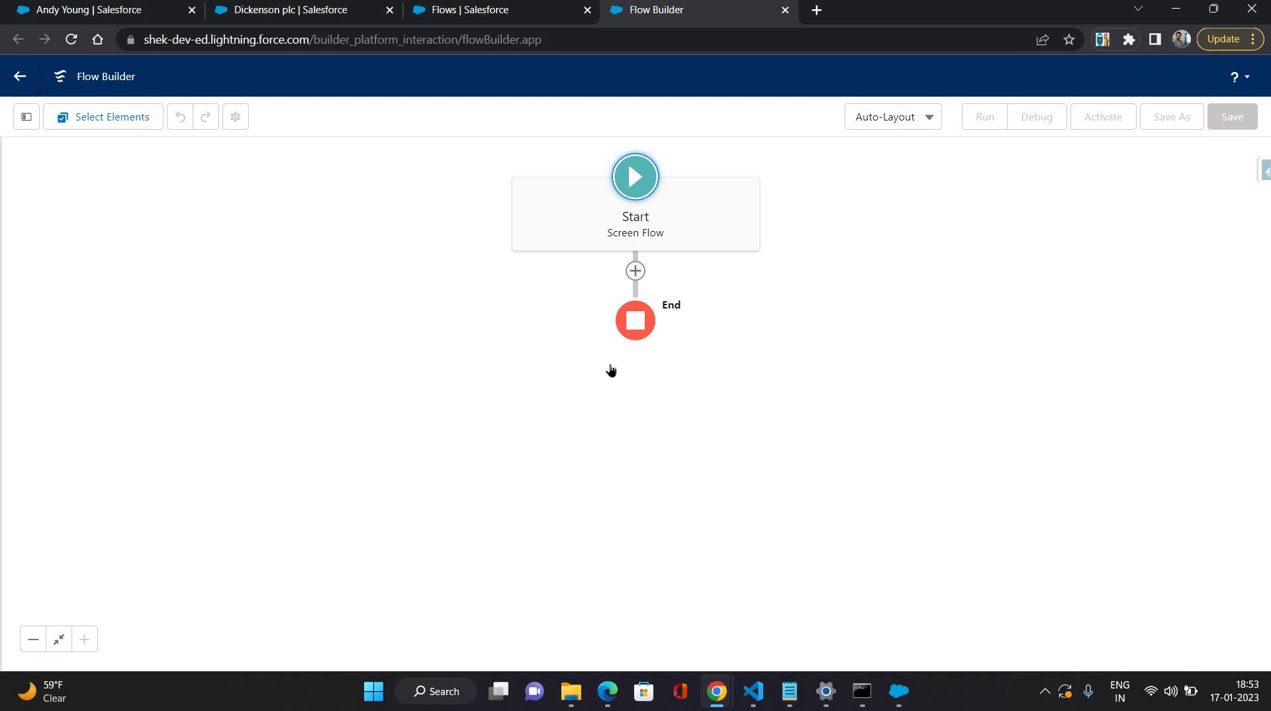
pyautogui.click(635, 271)
pyautogui.click(582, 355)
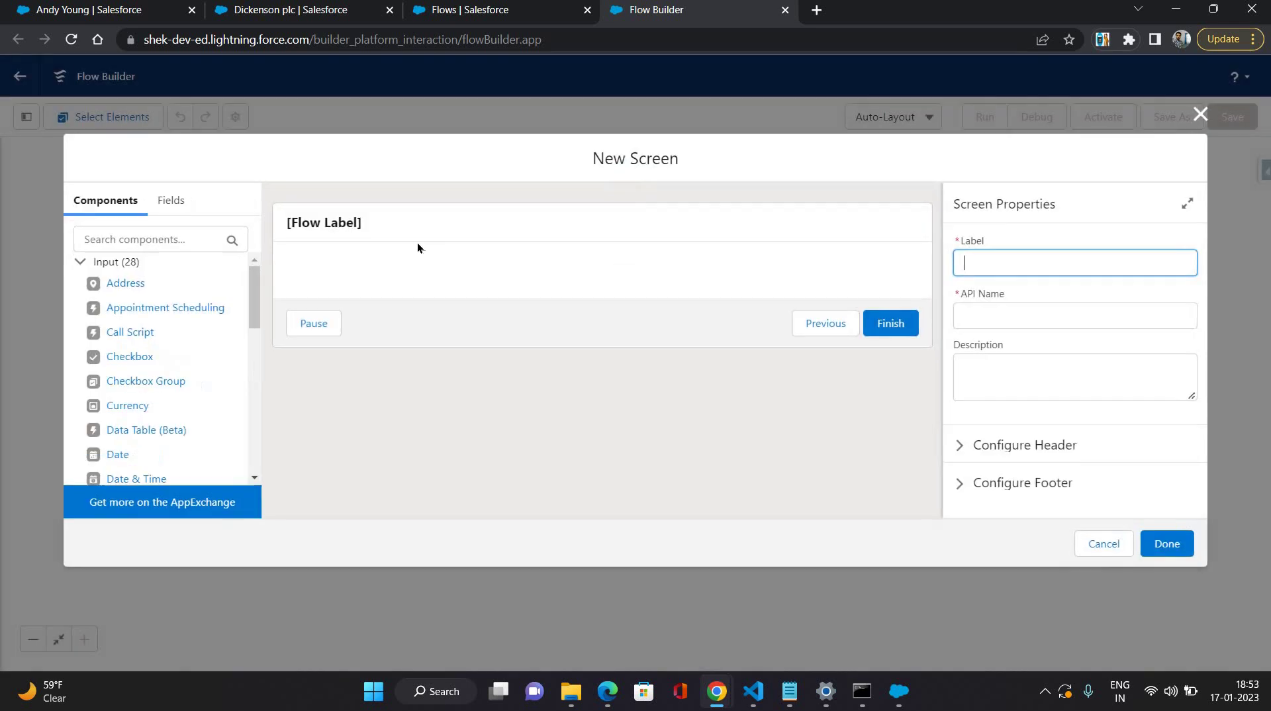
# - Set the new screen's label to "File Upload On Contacts Account" and fill in its matching API name
pyautogui.click(417, 249)
pyautogui.click(1080, 260)
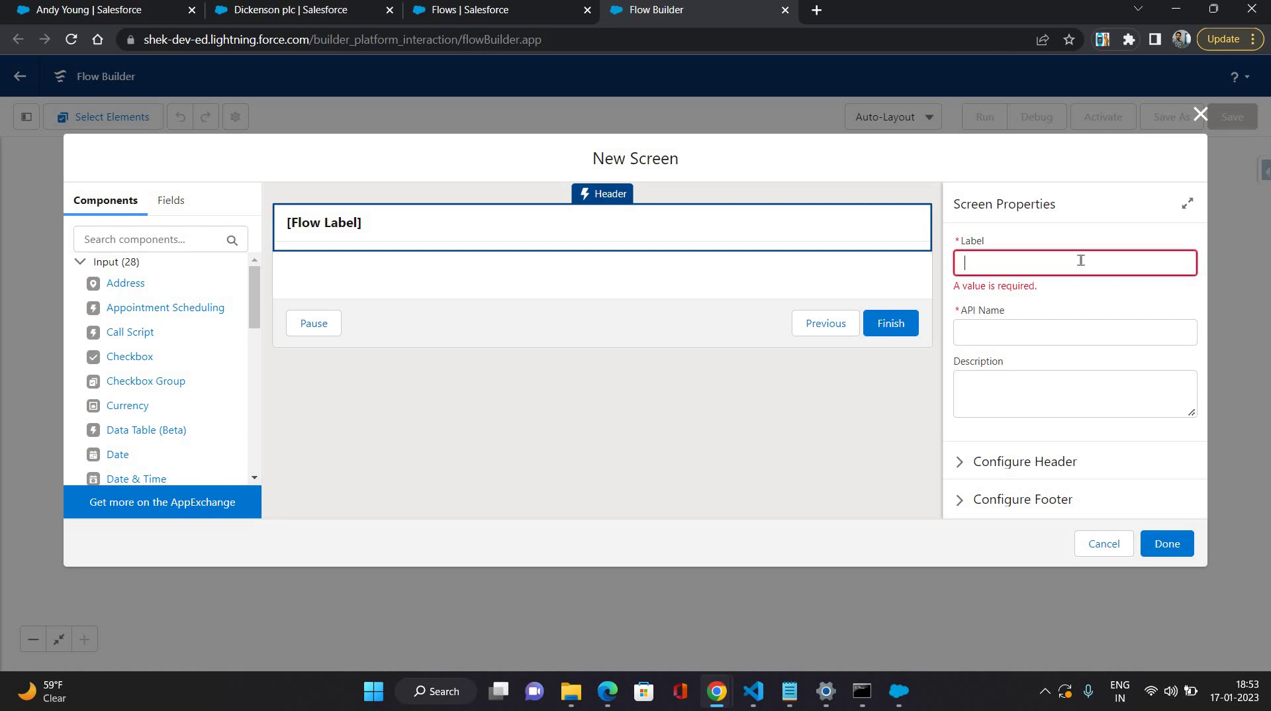
pyautogui.write('File Upload ')
pyautogui.write('Contacts Account')
pyautogui.hotkey('ctrl', 'Left')
pyautogui.hotkey('ctrl', 'Left')
pyautogui.write('On')
pyautogui.click(462, 368)
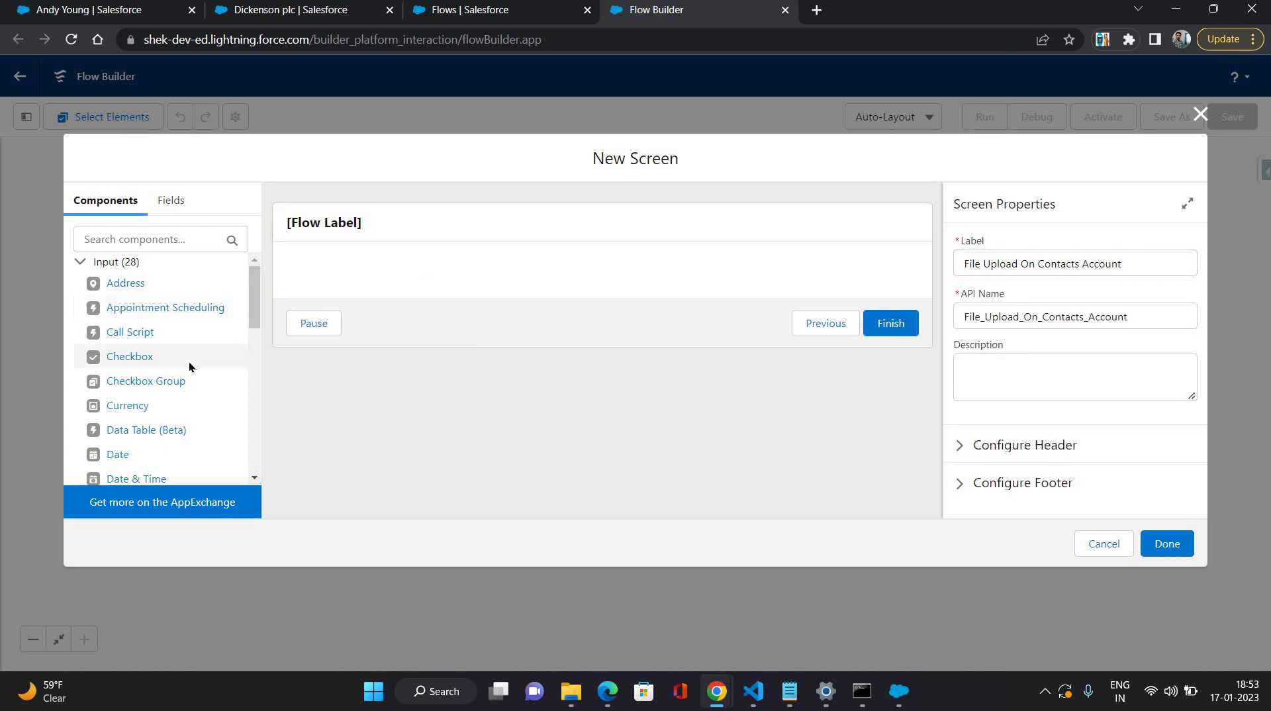
# - Add a File Upload component to the screen with API name FileUpload and label "File Upload"
pyautogui.scroll(-3, 188, 361)
pyautogui.scroll(-1, 169, 363)
pyautogui.moveTo(136, 329); pyautogui.dragTo(519, 274)
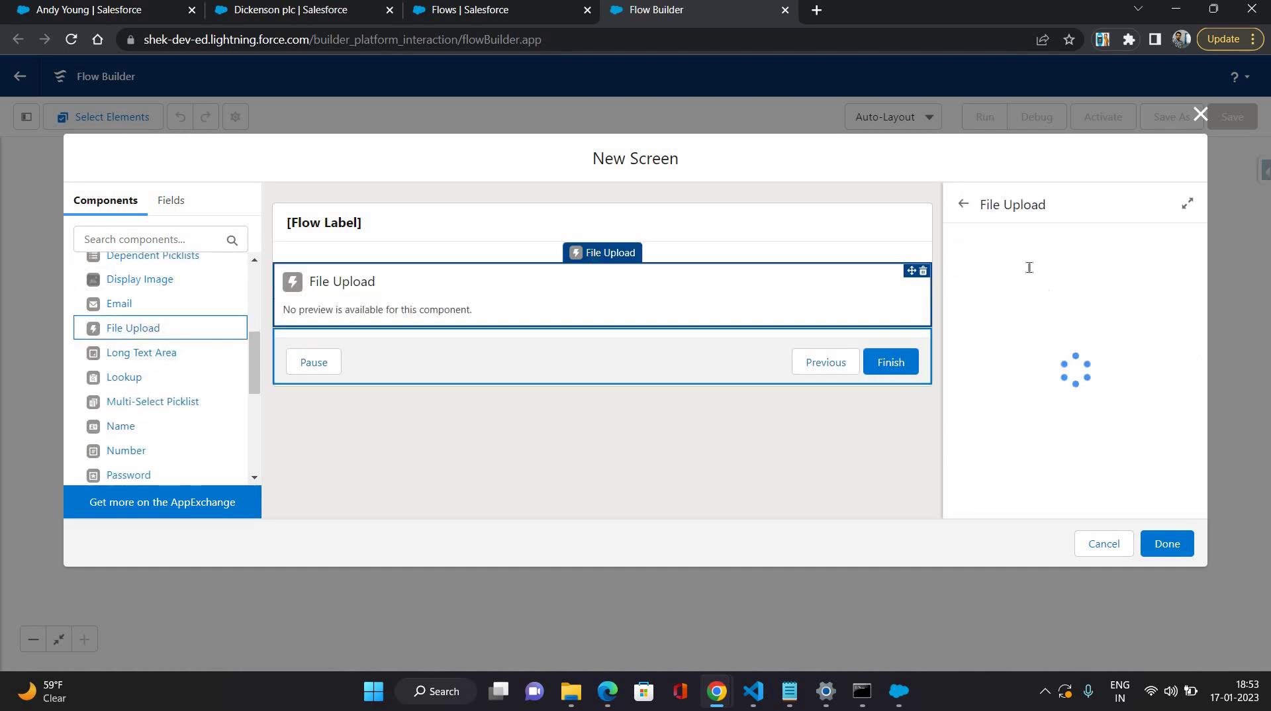
pyautogui.click(1028, 267)
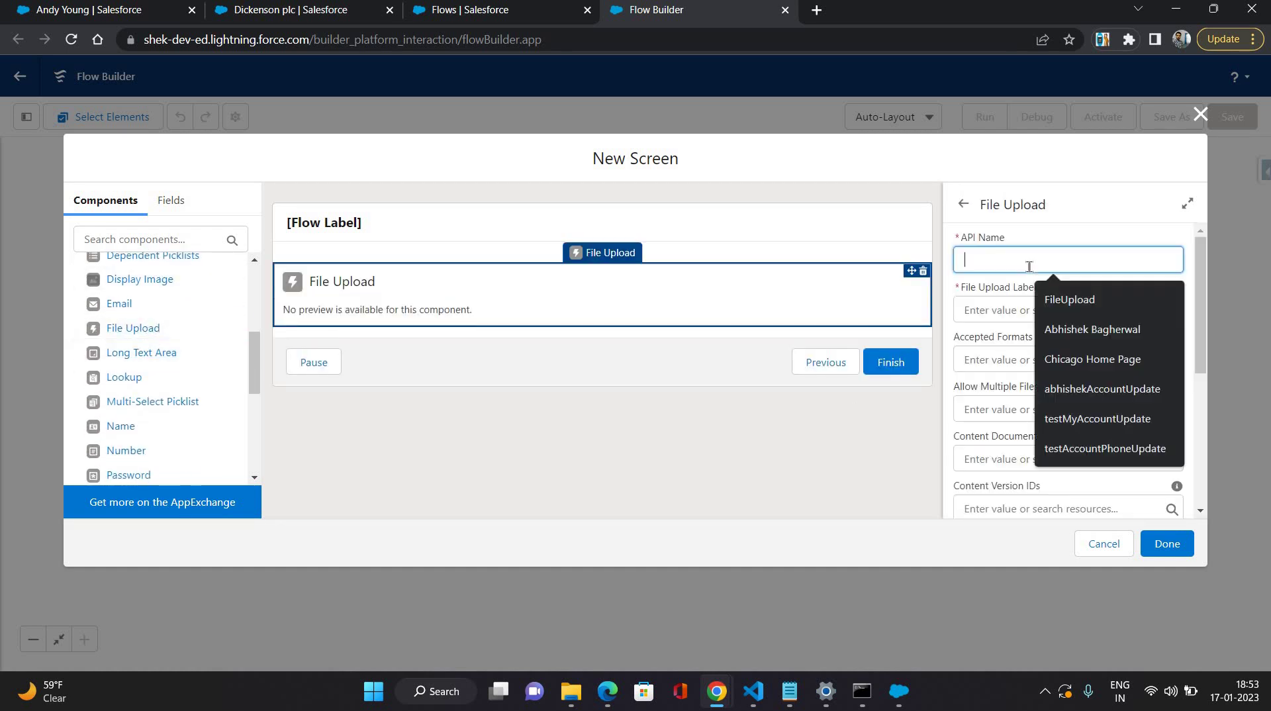
pyautogui.click(1069, 301)
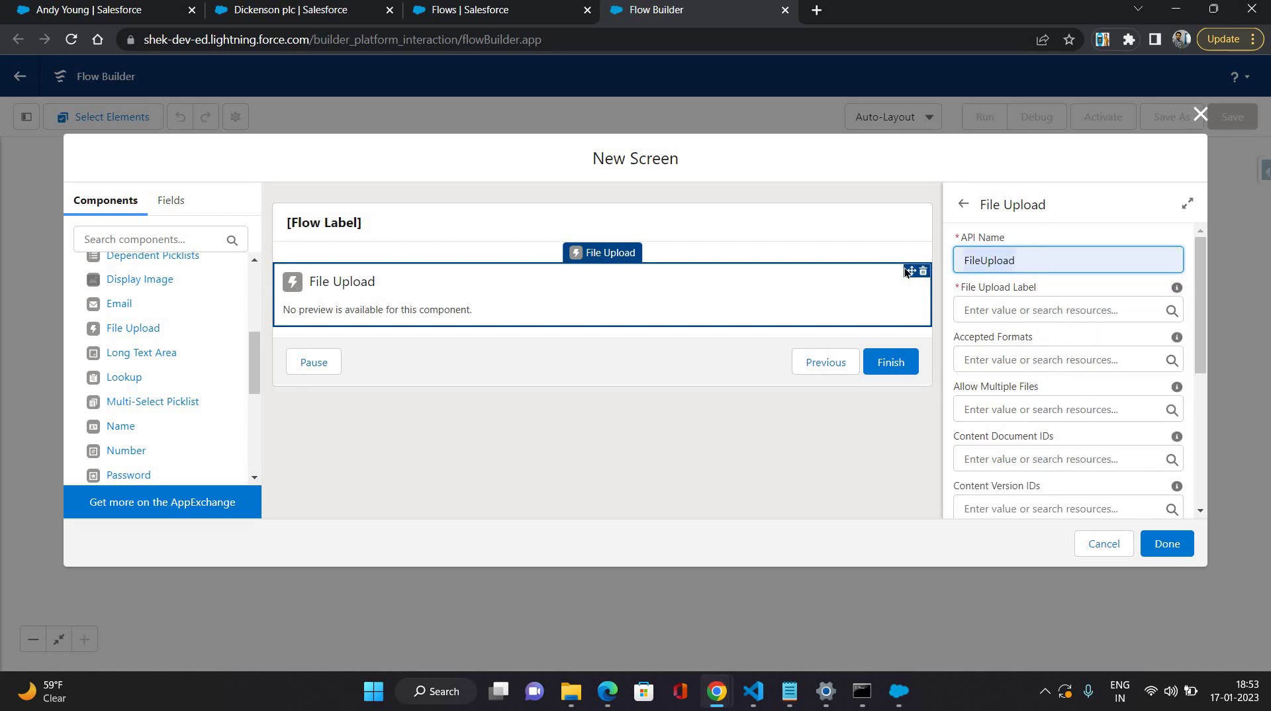
pyautogui.click(972, 308)
pyautogui.write('FileUpload')
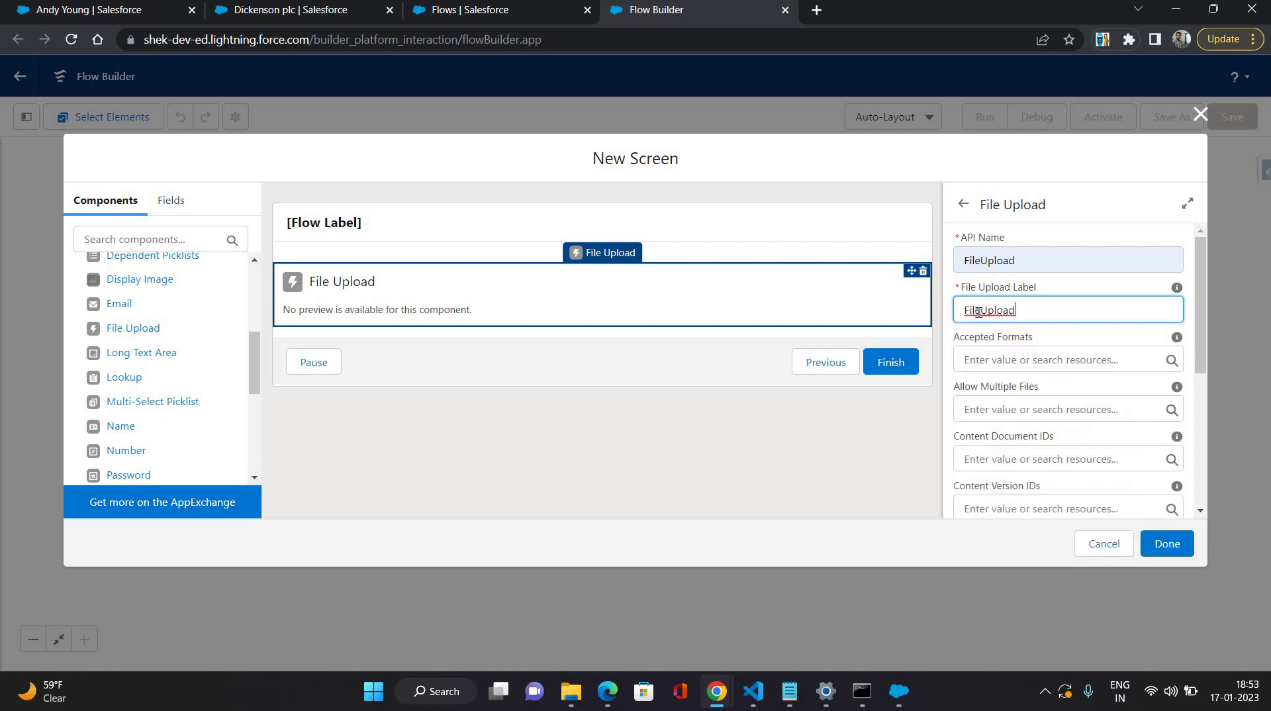
pyautogui.click(728, 250)
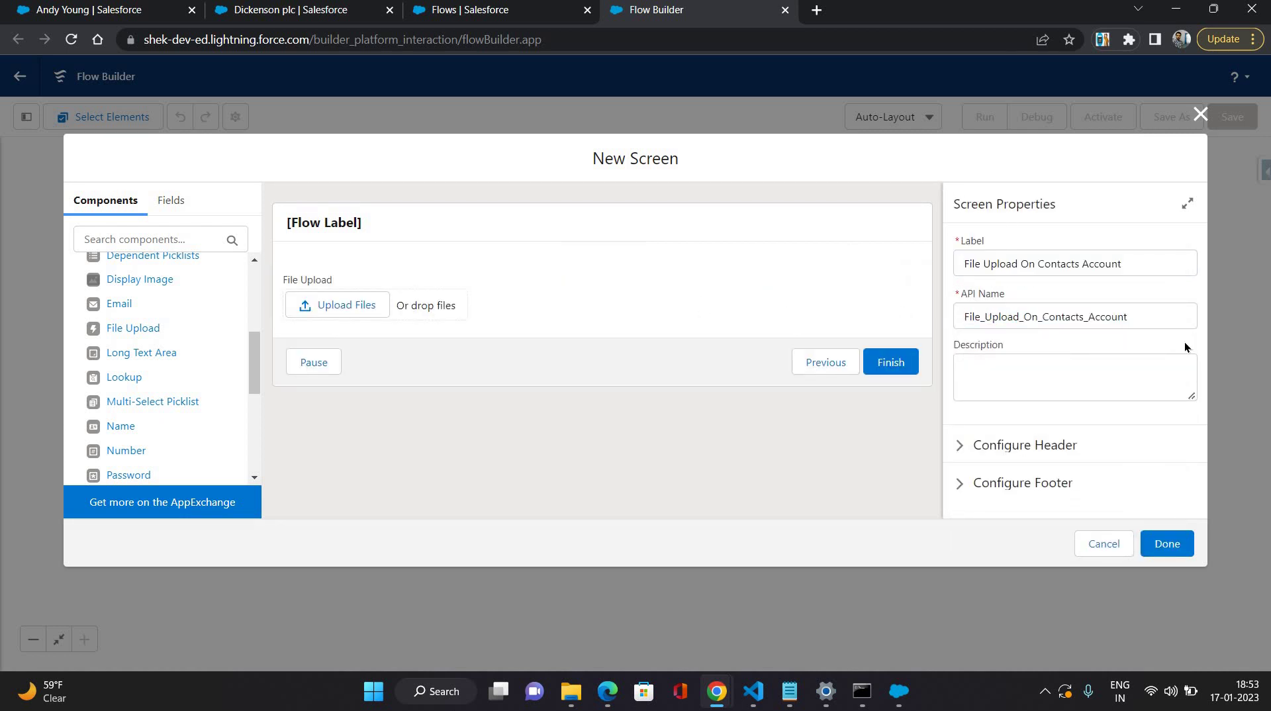
# - Start a new Variable resource for the File Upload component's Related Record ID and give it the API name ContactRecord
pyautogui.scroll(-4, 1092, 347)
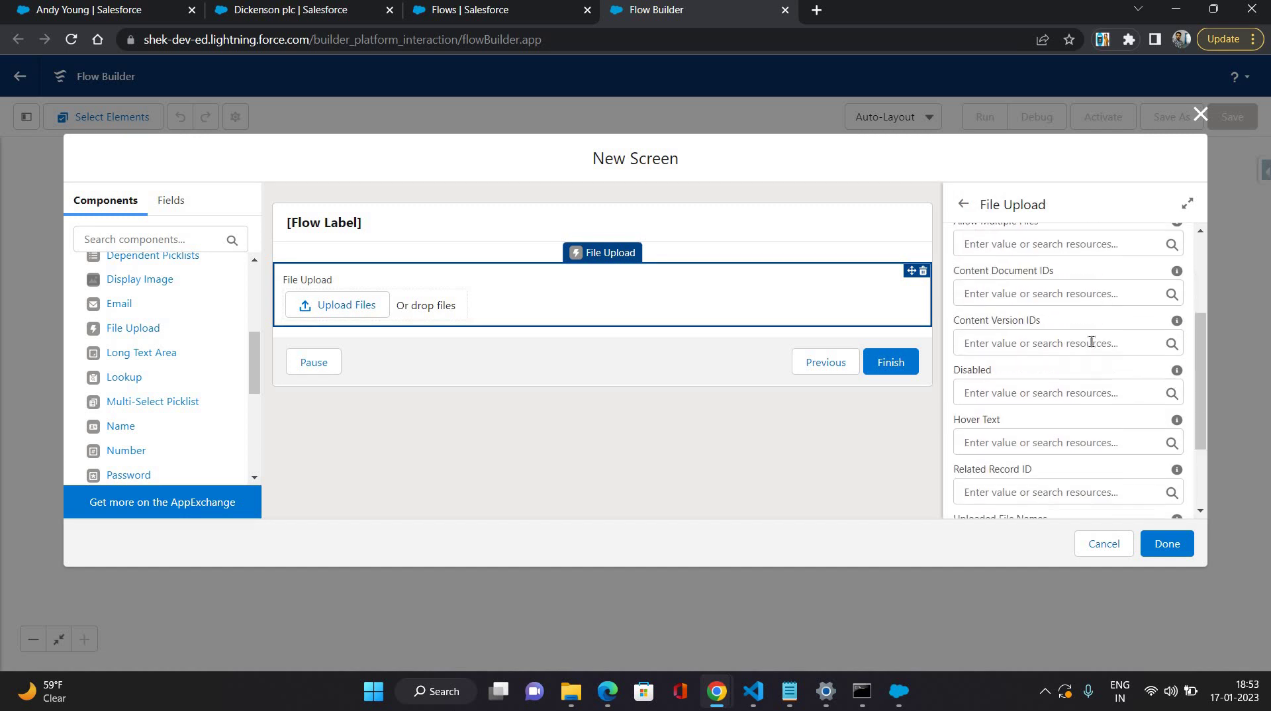
pyautogui.scroll(-1, 1034, 363)
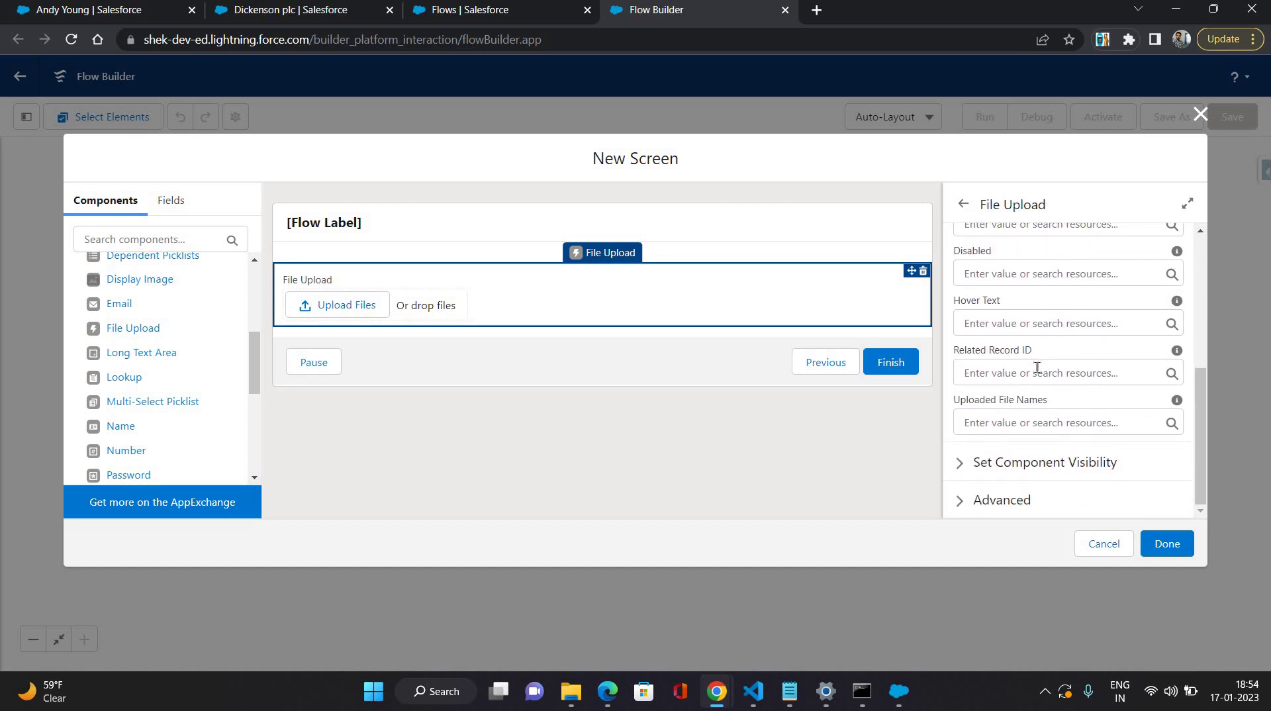
pyautogui.click(1037, 367)
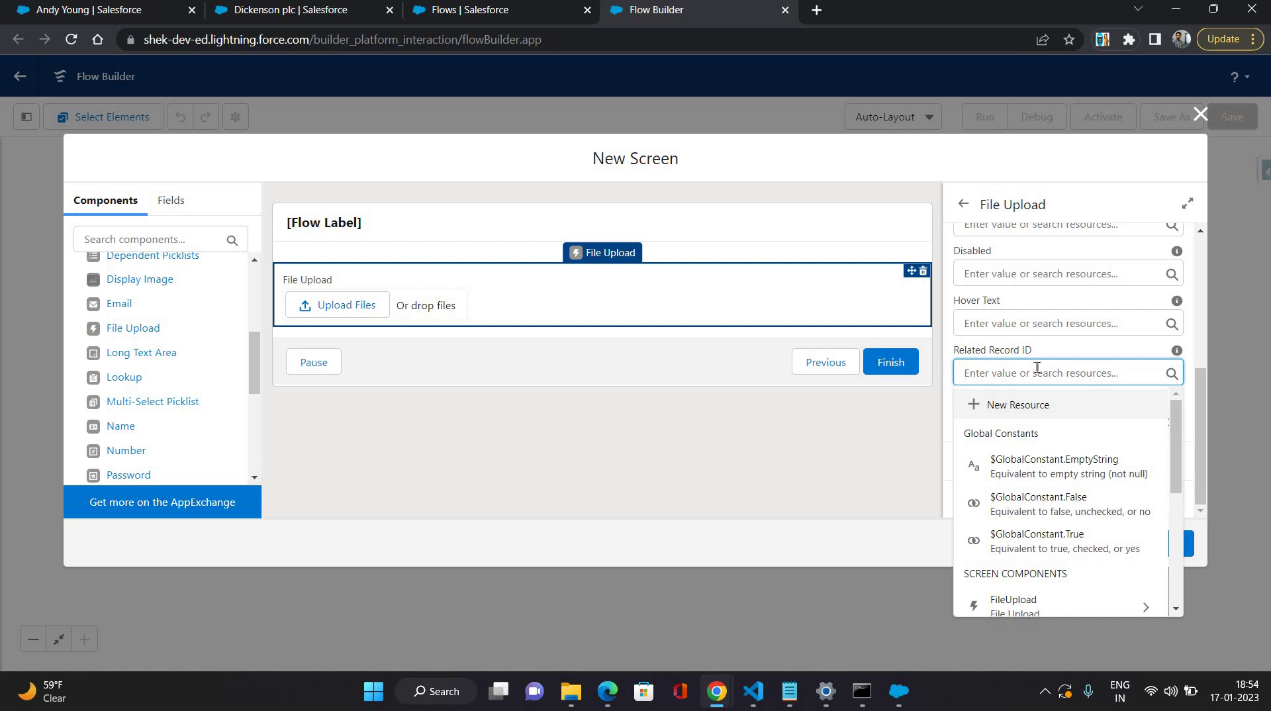
pyautogui.click(1035, 405)
pyautogui.click(534, 292)
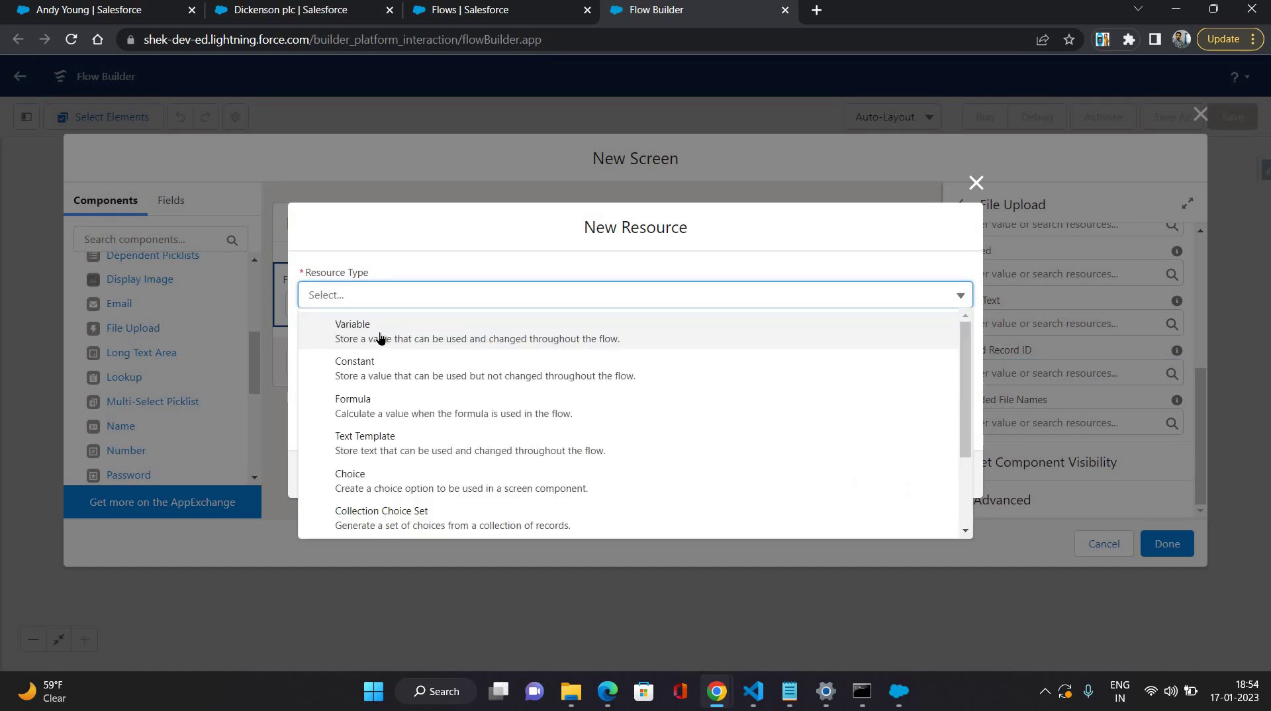
pyautogui.click(378, 331)
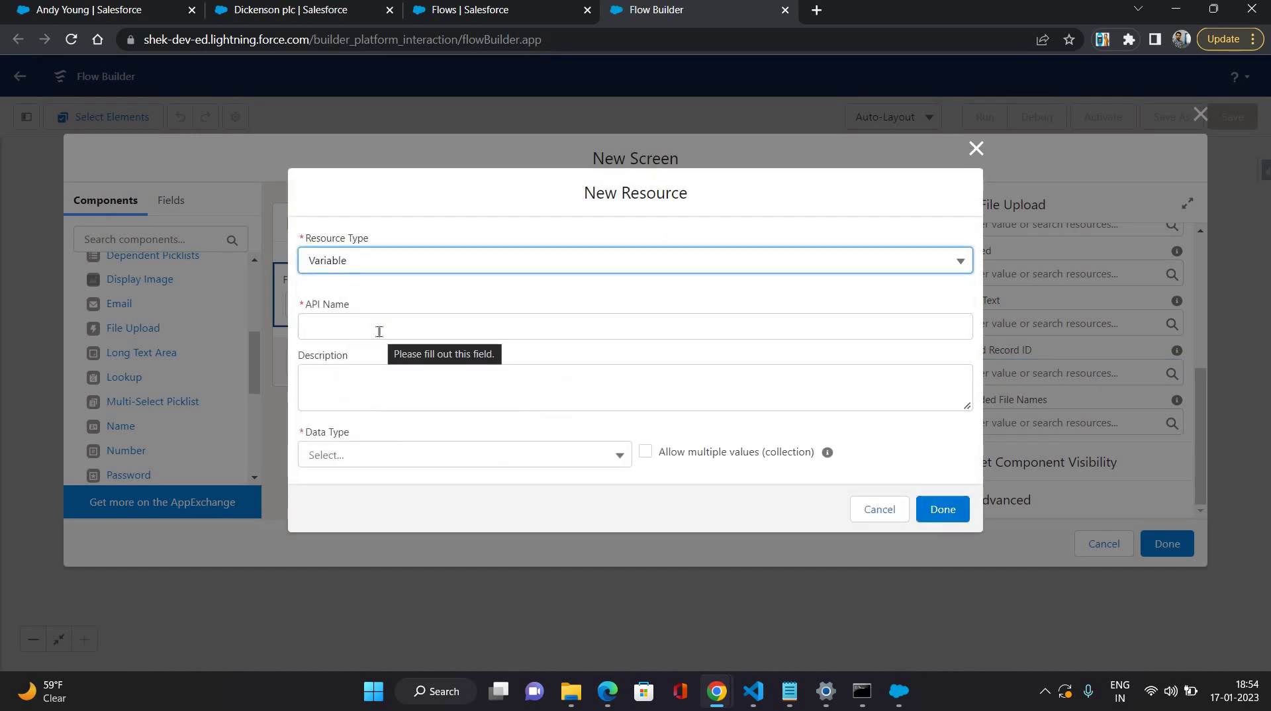
pyautogui.click(379, 331)
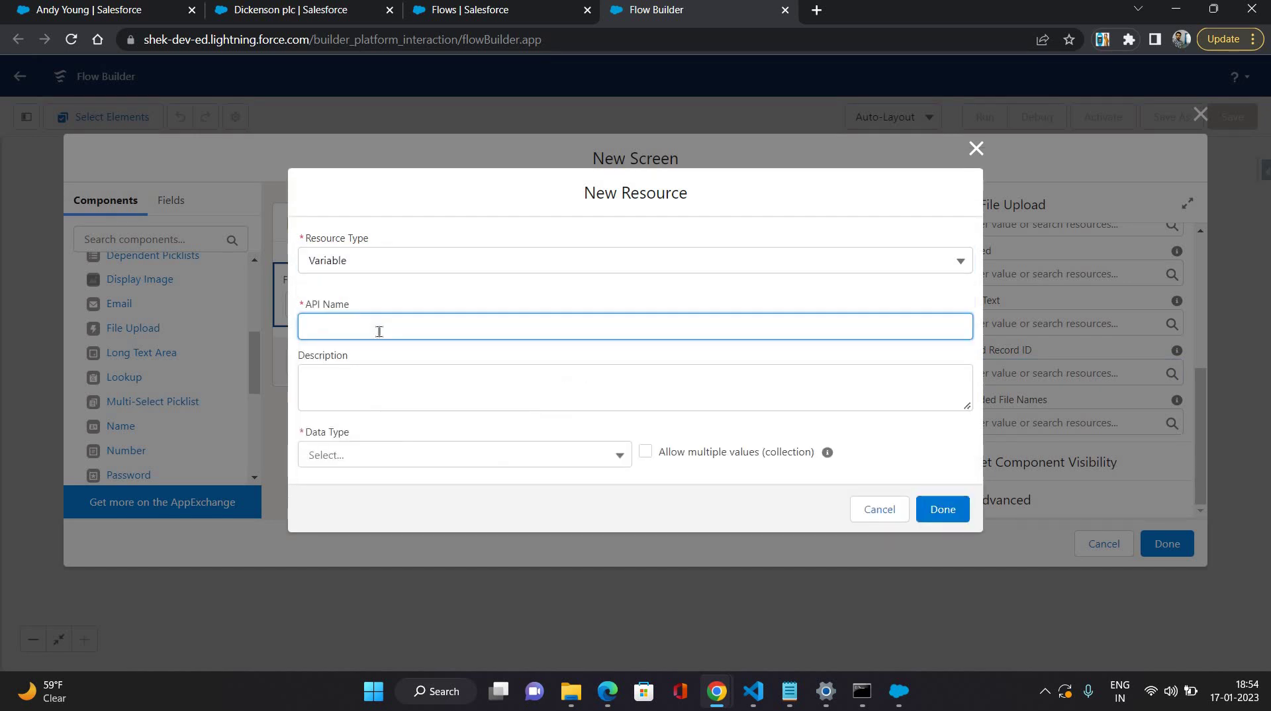
pyautogui.write('Cont')
pyautogui.write('ac')
pyautogui.press('BackSpace')
pyautogui.write('ctRecord')
pyautogui.hotkey('ctrl', 'a')
# - Give the ContactRecord variable the data type Record with the object Contact and finish creating the resource
pyautogui.click(420, 453)
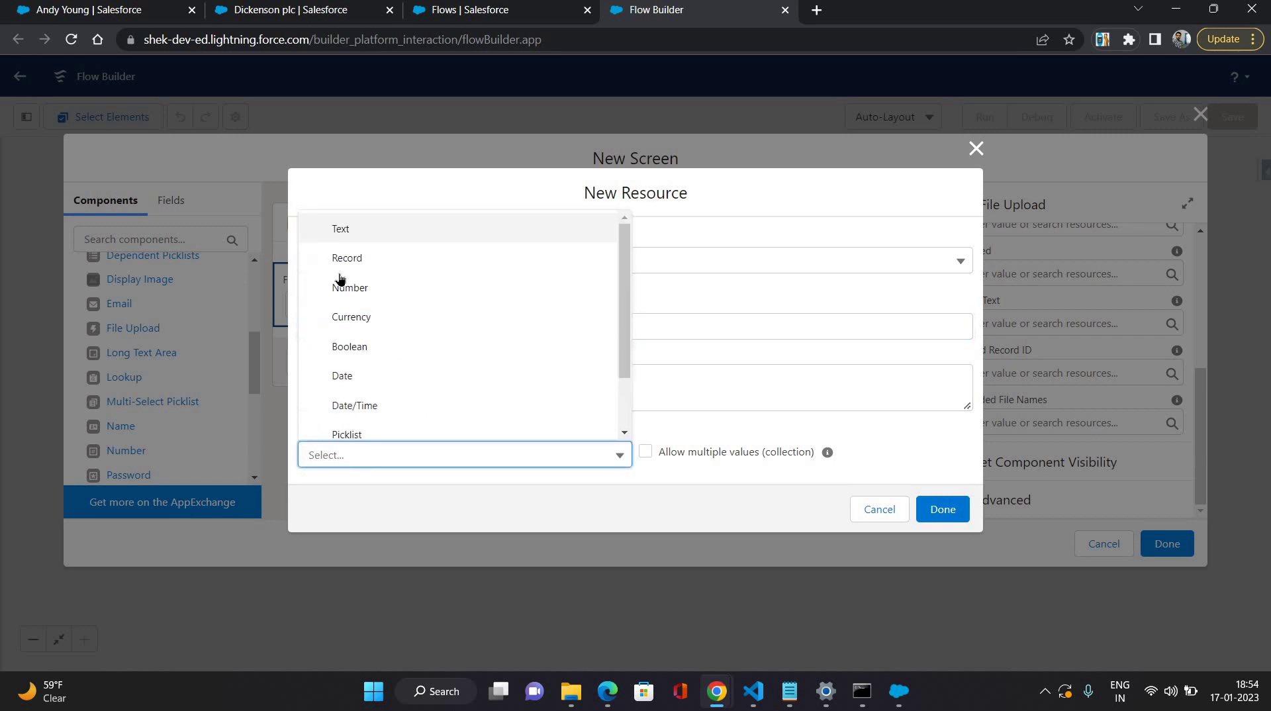
pyautogui.click(340, 257)
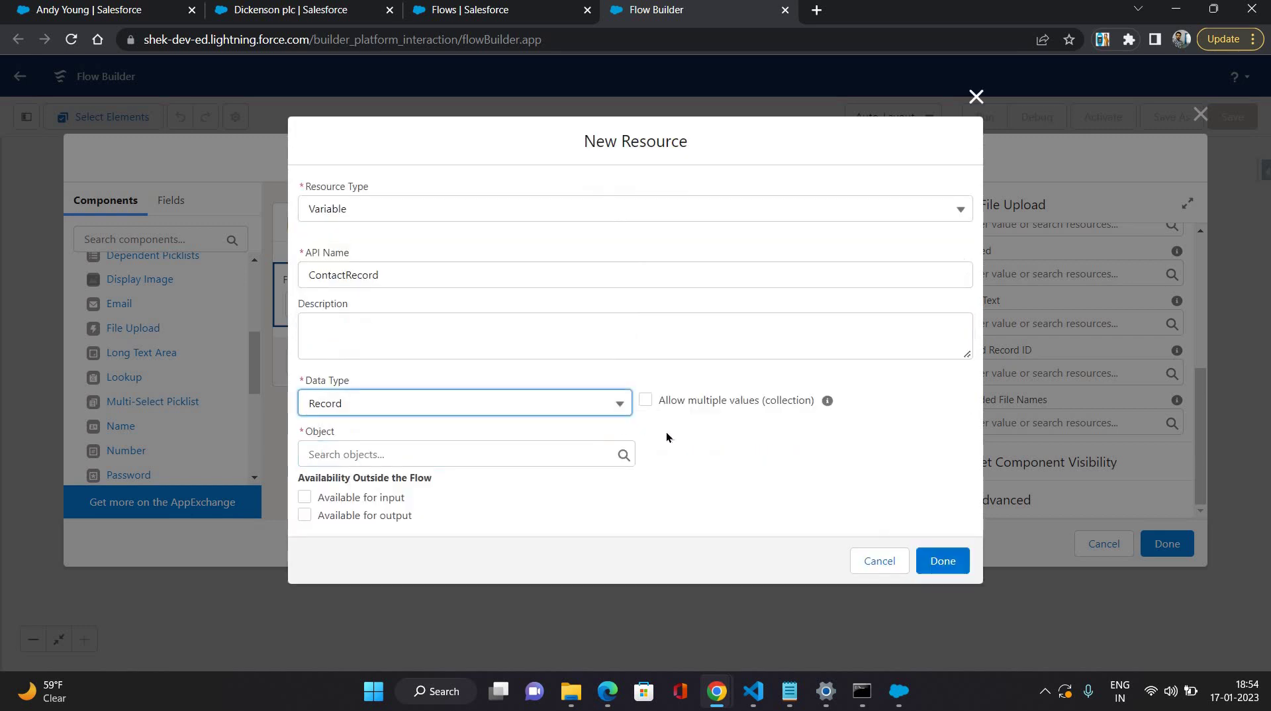
pyautogui.click(418, 457)
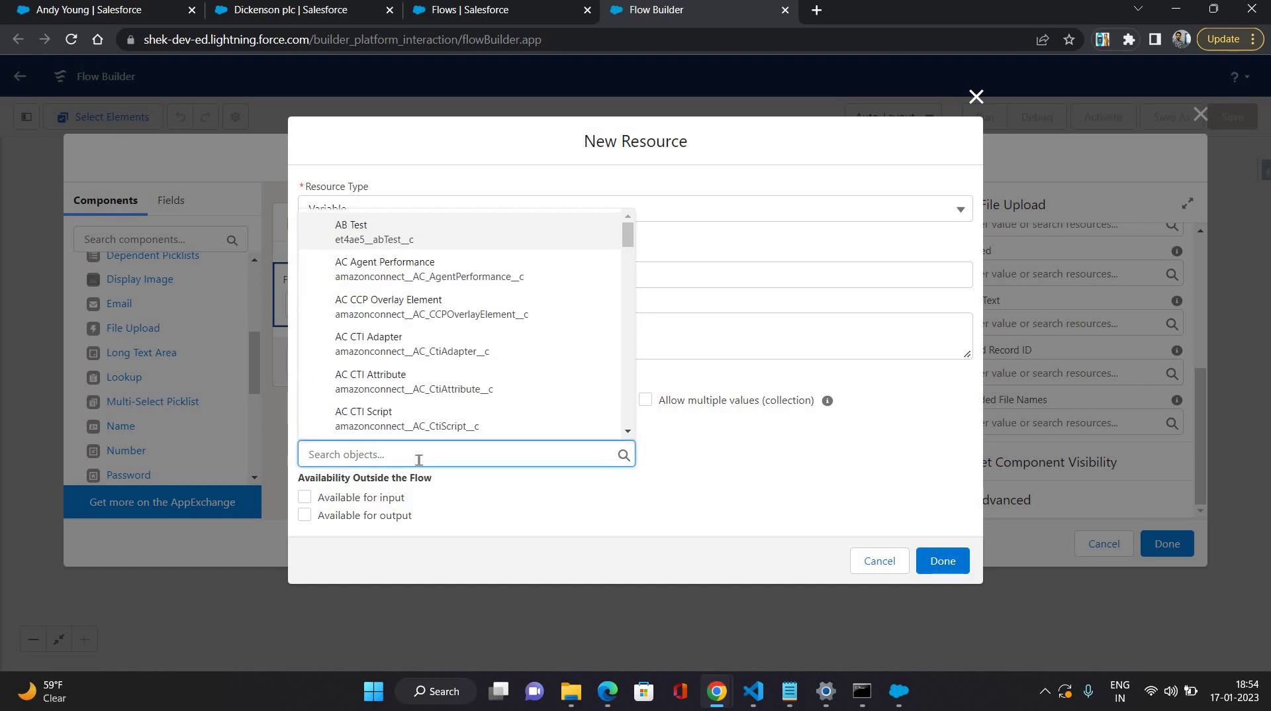
pyautogui.write('contact')
pyautogui.scroll(-3, 421, 362)
pyautogui.scroll(-3, 421, 362)
pyautogui.click(351, 309)
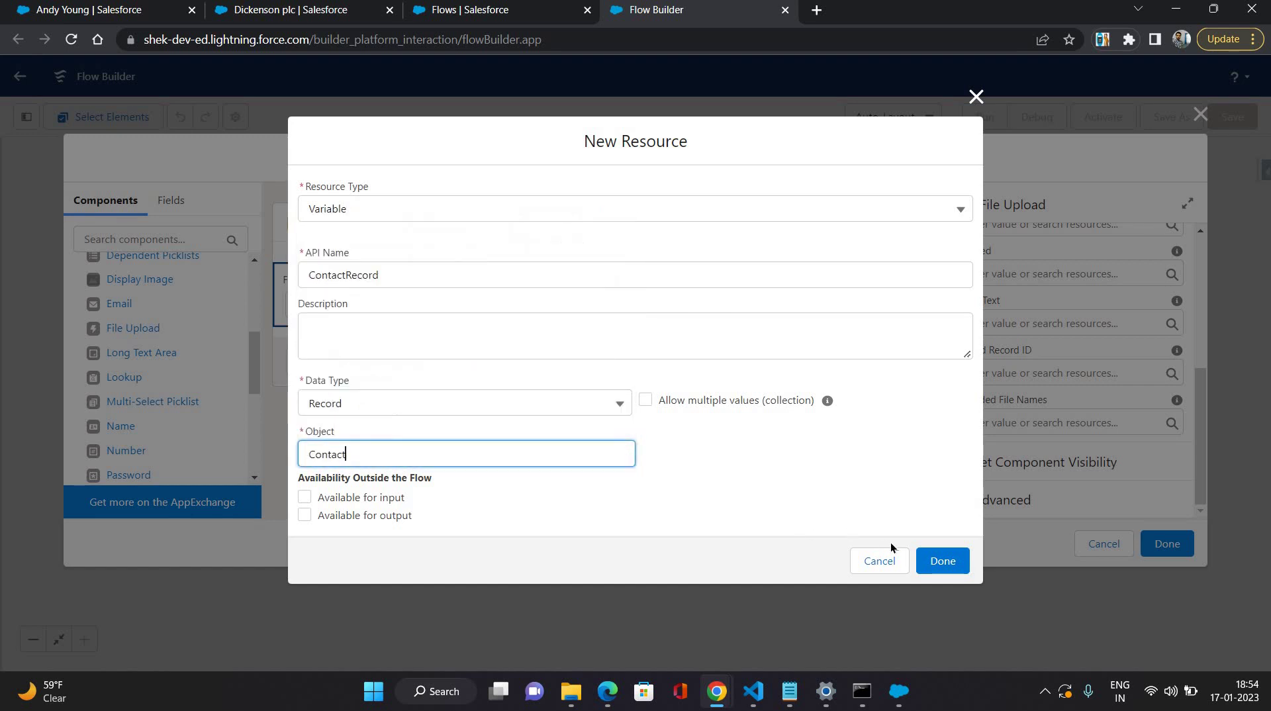
pyautogui.click(915, 560)
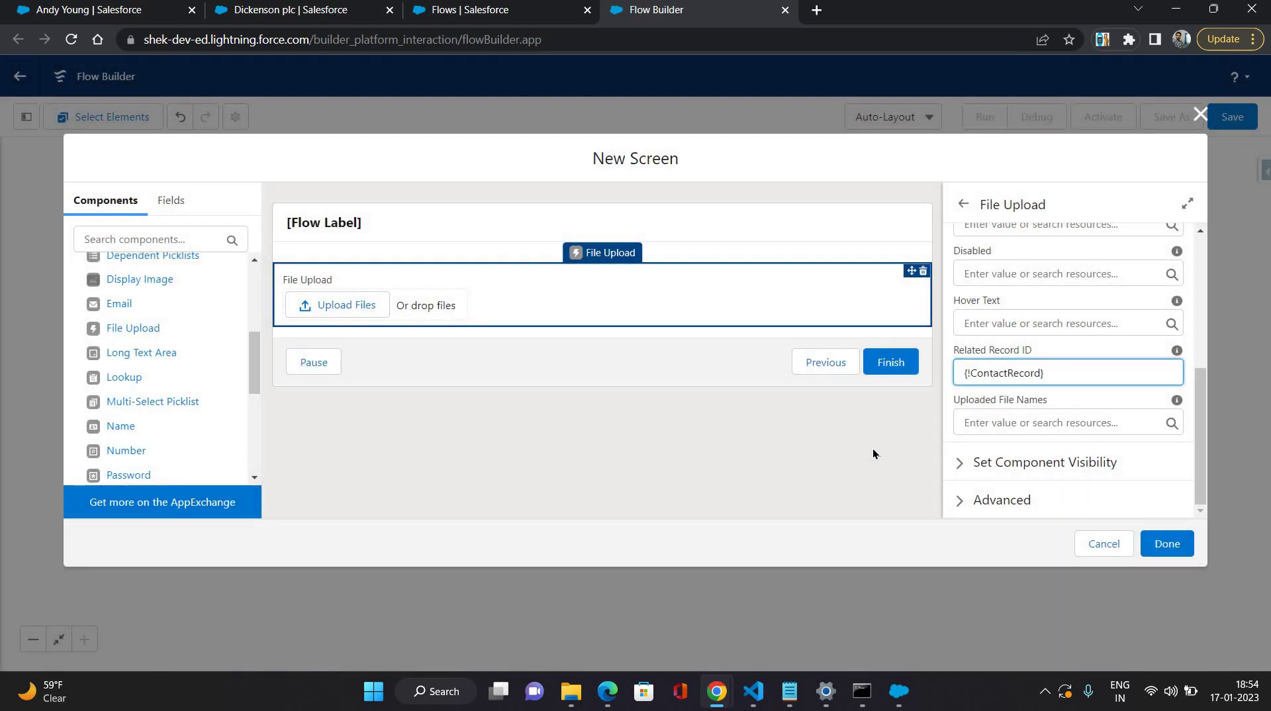
# - Set the File Upload component's Related Record ID to {!ContactRecord.Id}
pyautogui.click(691, 355)
pyautogui.click(660, 306)
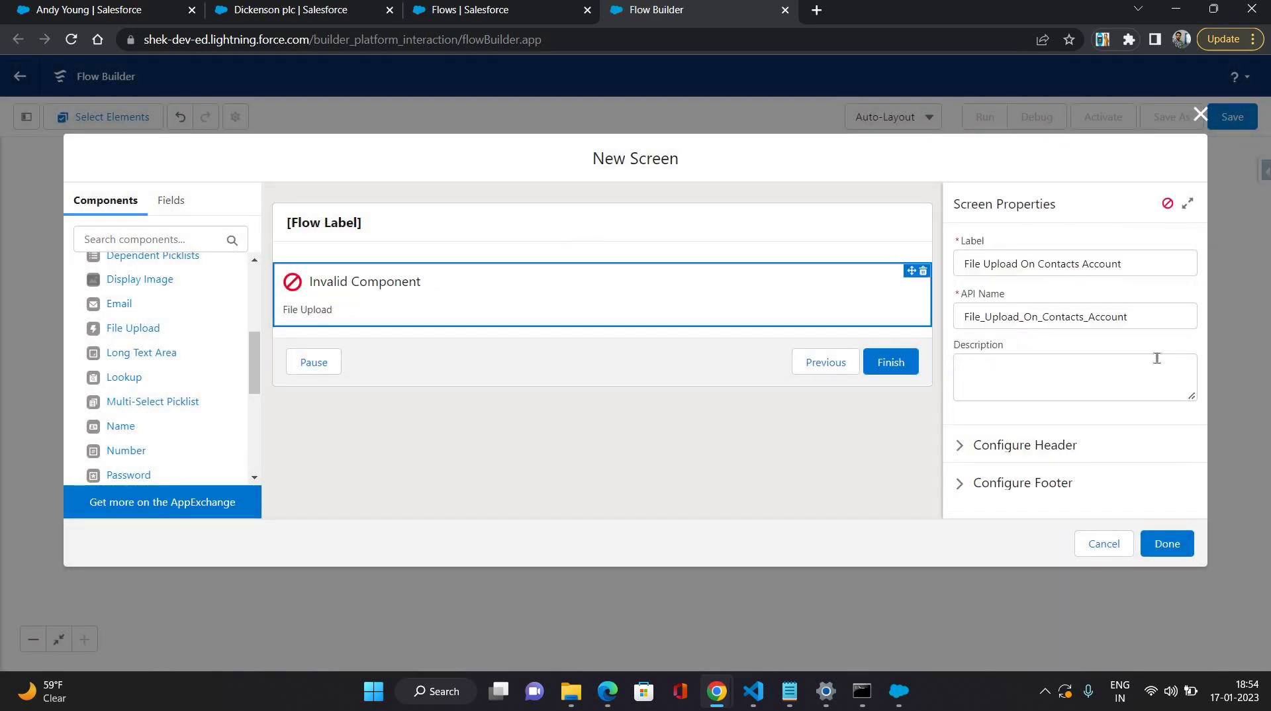
pyautogui.scroll(-1, 1059, 425)
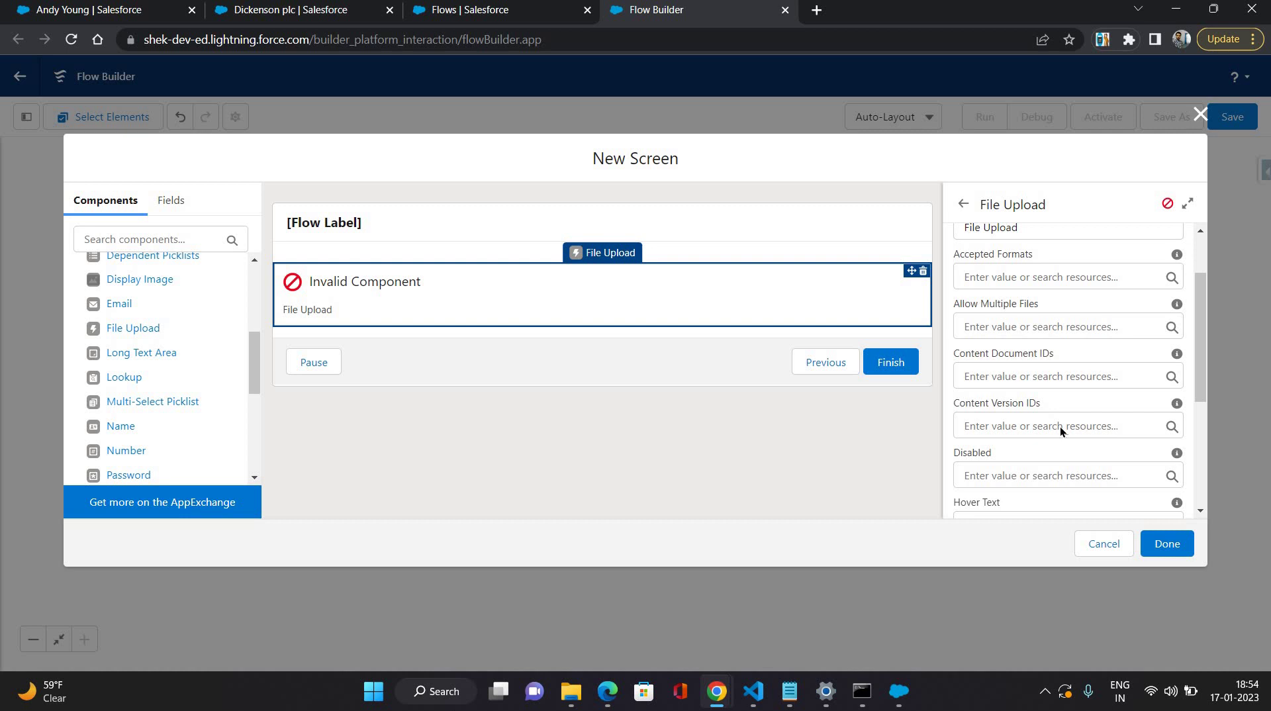
pyautogui.scroll(-4, 1059, 426)
pyautogui.click(1056, 344)
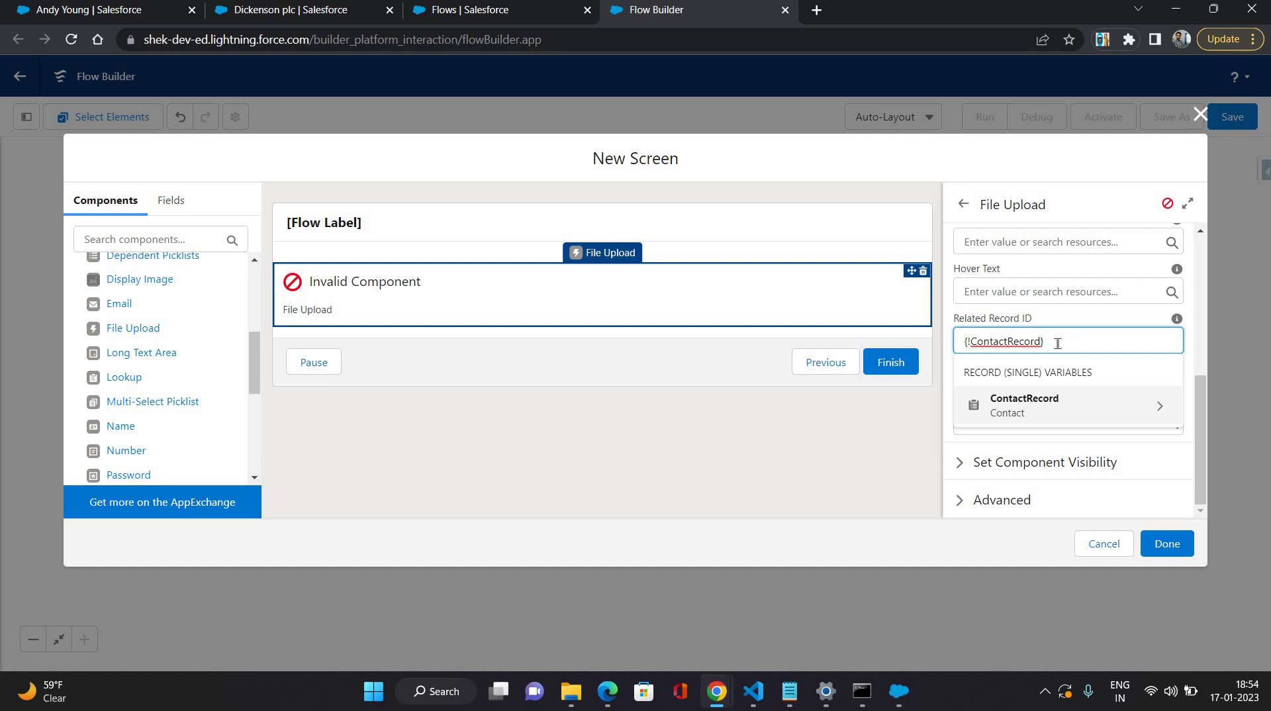
pyautogui.moveTo(989, 324); pyautogui.dragTo(1047, 338)
pyautogui.click(1047, 338)
pyautogui.write('.')
pyautogui.write('Id')
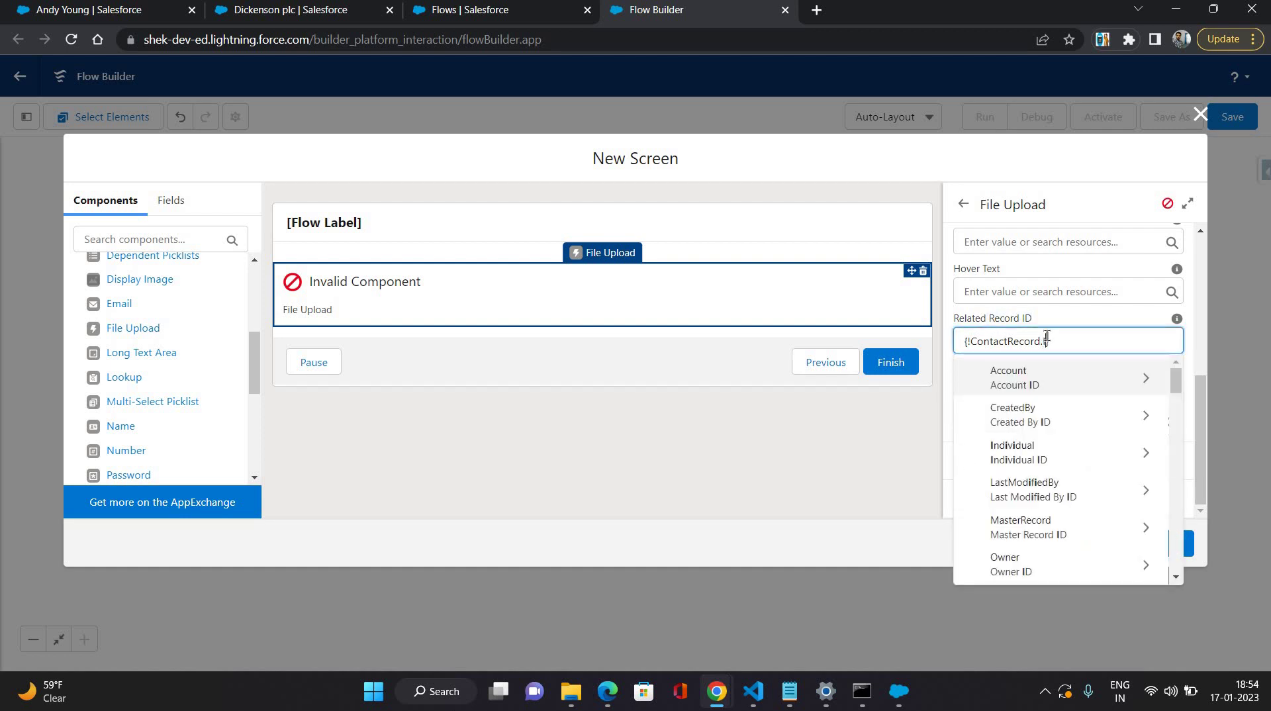
pyautogui.scroll(-3, 1075, 437)
pyautogui.scroll(-3, 1074, 444)
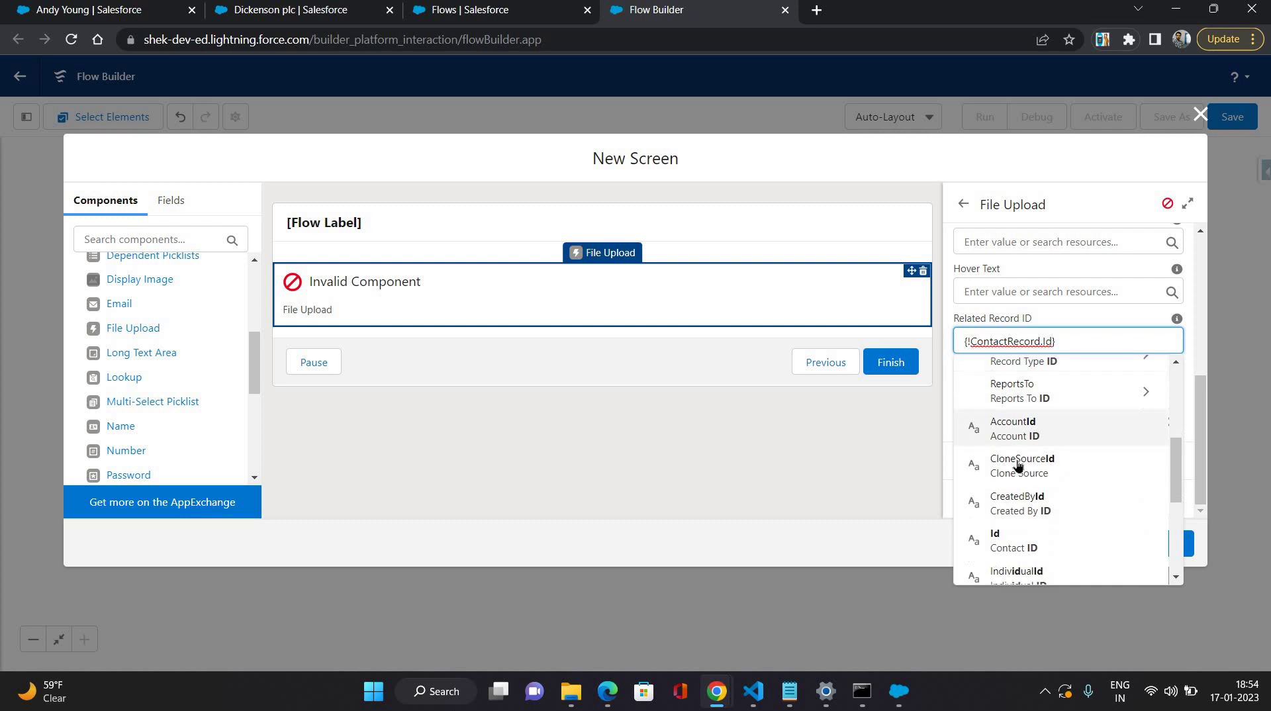
pyautogui.click(937, 419)
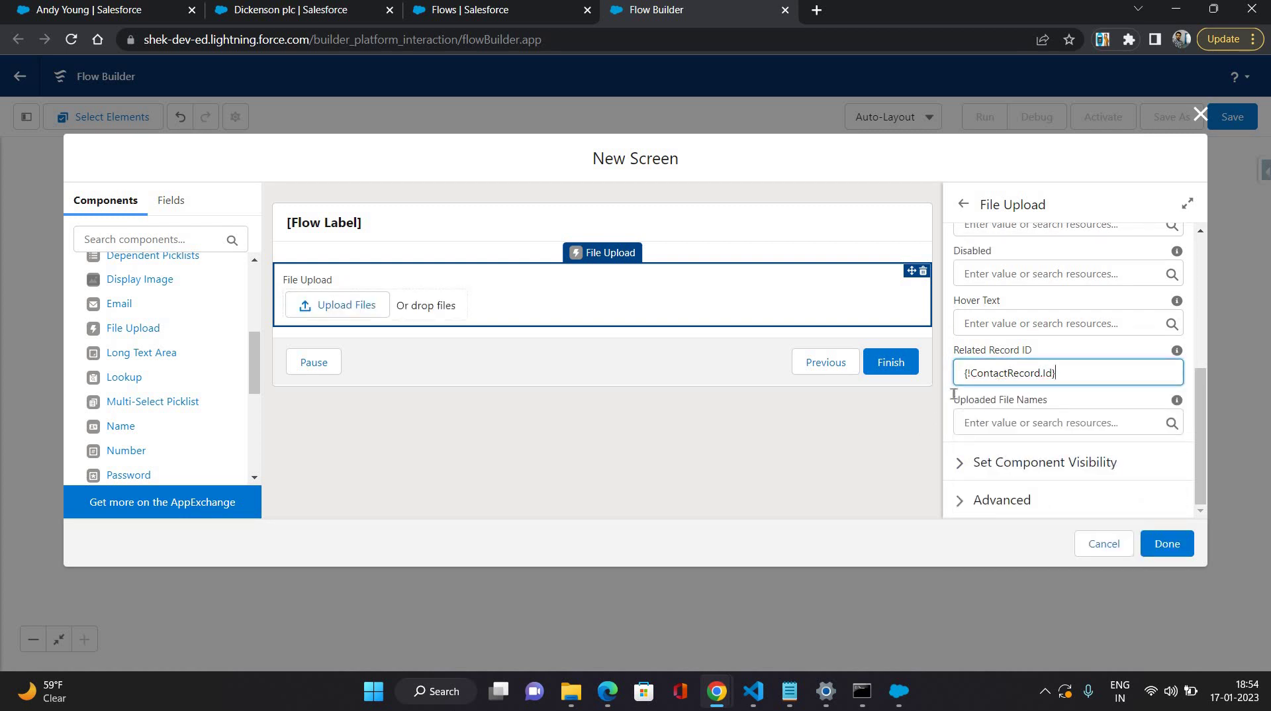
# - Set the File Upload component's Related Record ID to the contact's parent account, {!ContactRecord.Account.Id}
pyautogui.click(637, 280)
pyautogui.scroll(-5, 1086, 395)
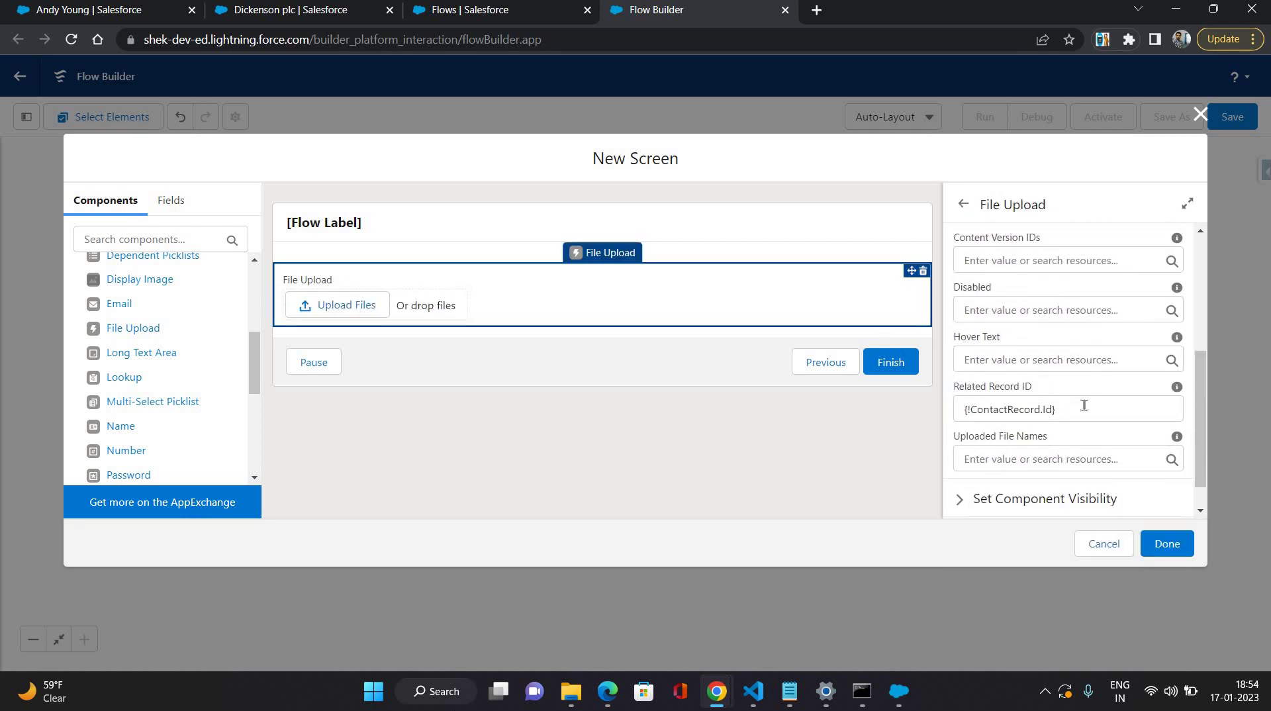
pyautogui.click(949, 402)
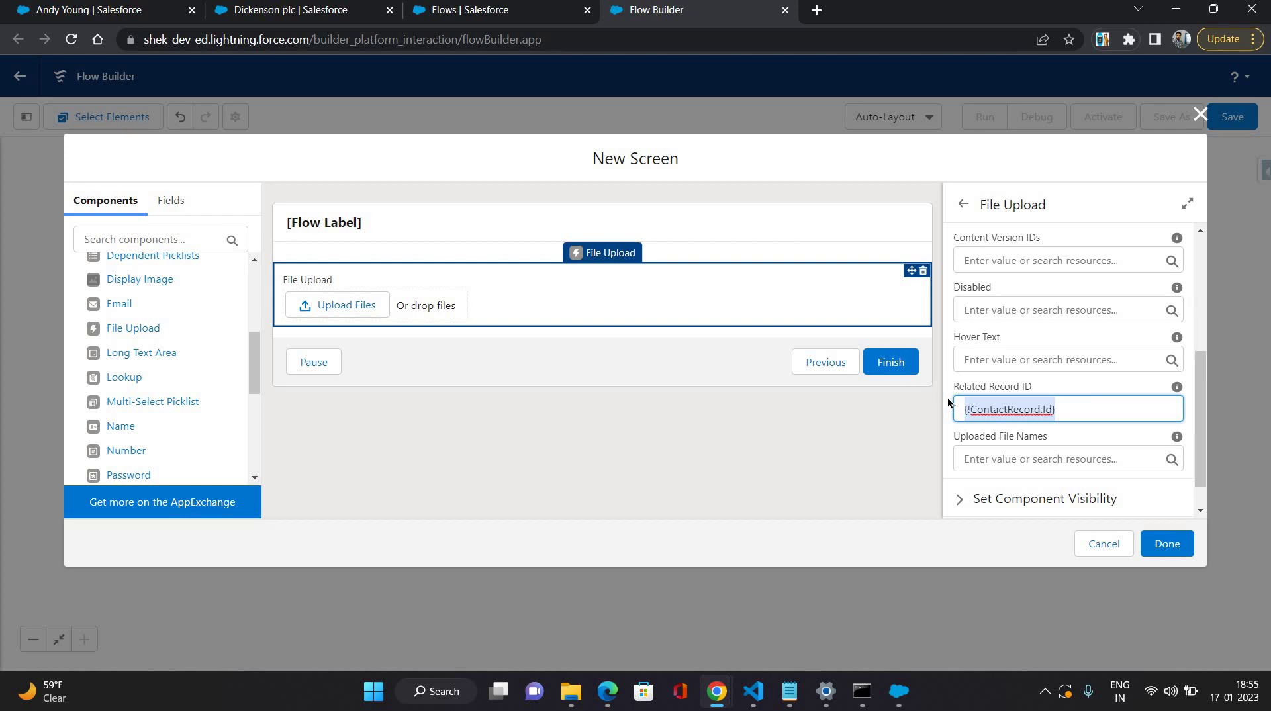
pyautogui.press('End')
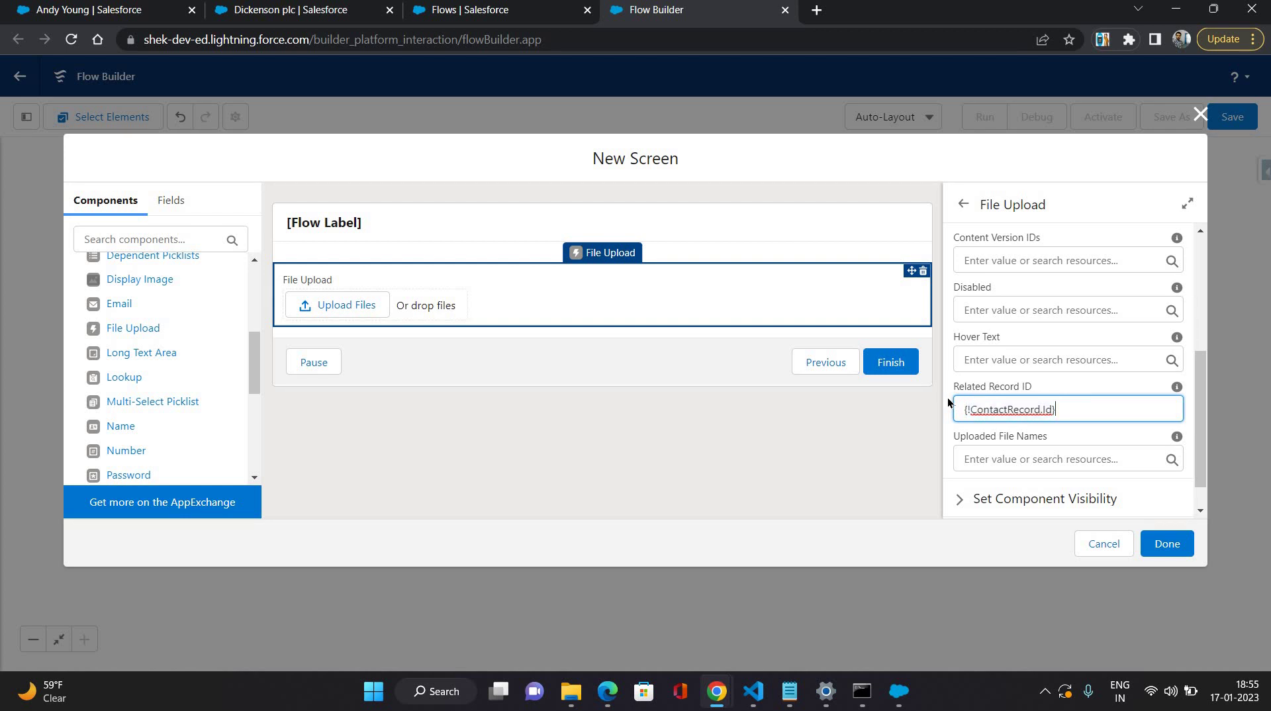
pyautogui.press('BackSpace')
pyautogui.press('BackSpace')
pyautogui.press('BackSpace')
pyautogui.write('.')
pyautogui.click(1057, 449)
pyautogui.scroll(-5, 1055, 565)
pyautogui.scroll(-10, 1063, 558)
pyautogui.scroll(2, 1062, 558)
pyautogui.scroll(-7, 1062, 557)
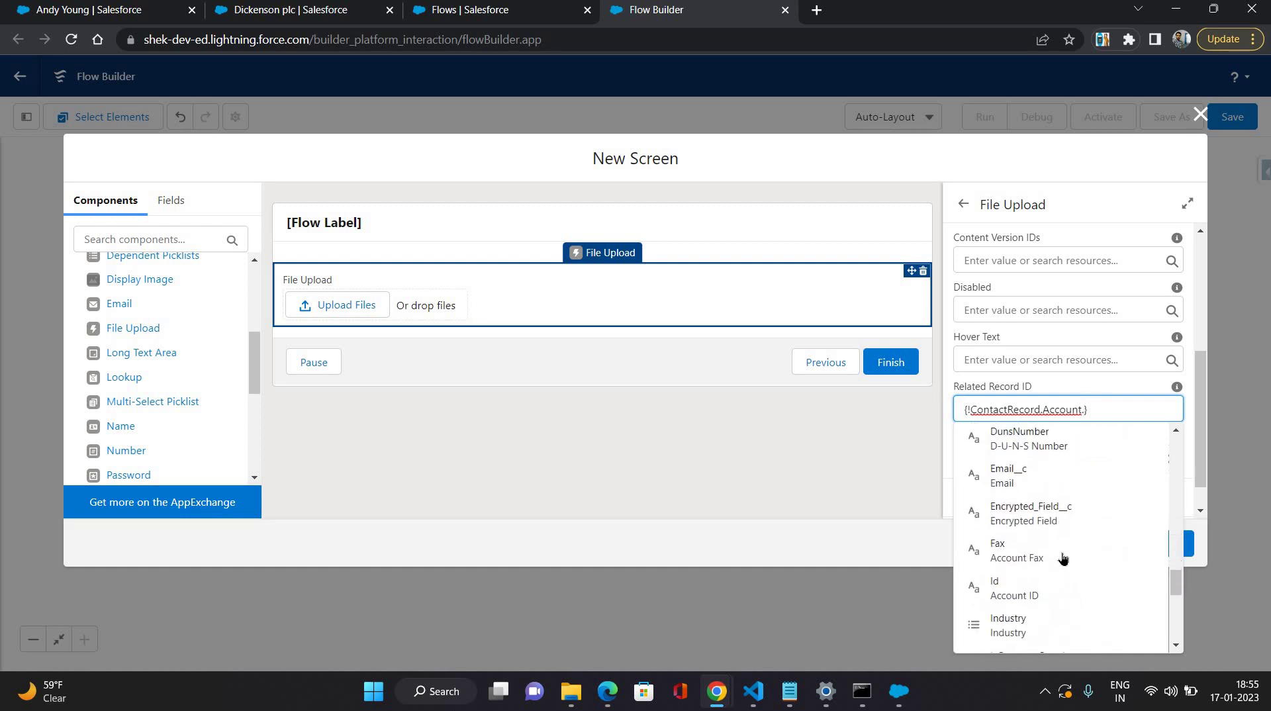
pyautogui.scroll(-2, 1062, 558)
pyautogui.click(1033, 514)
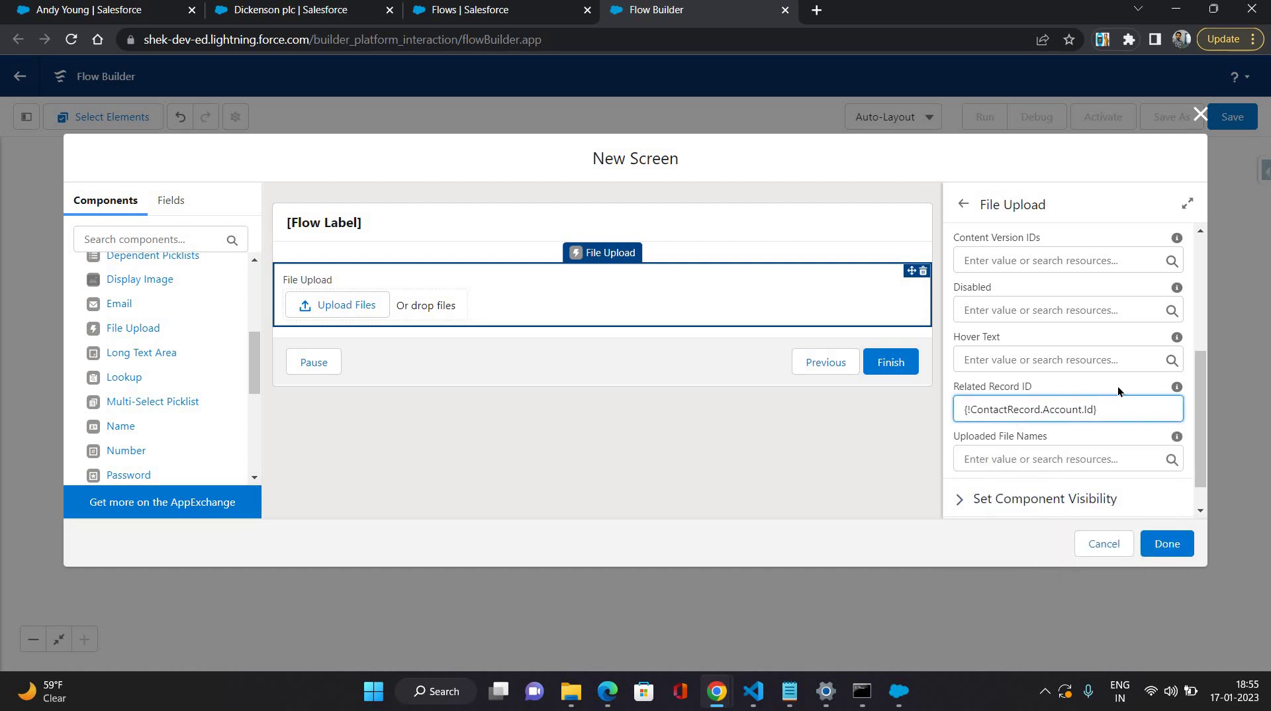
pyautogui.click(1063, 434)
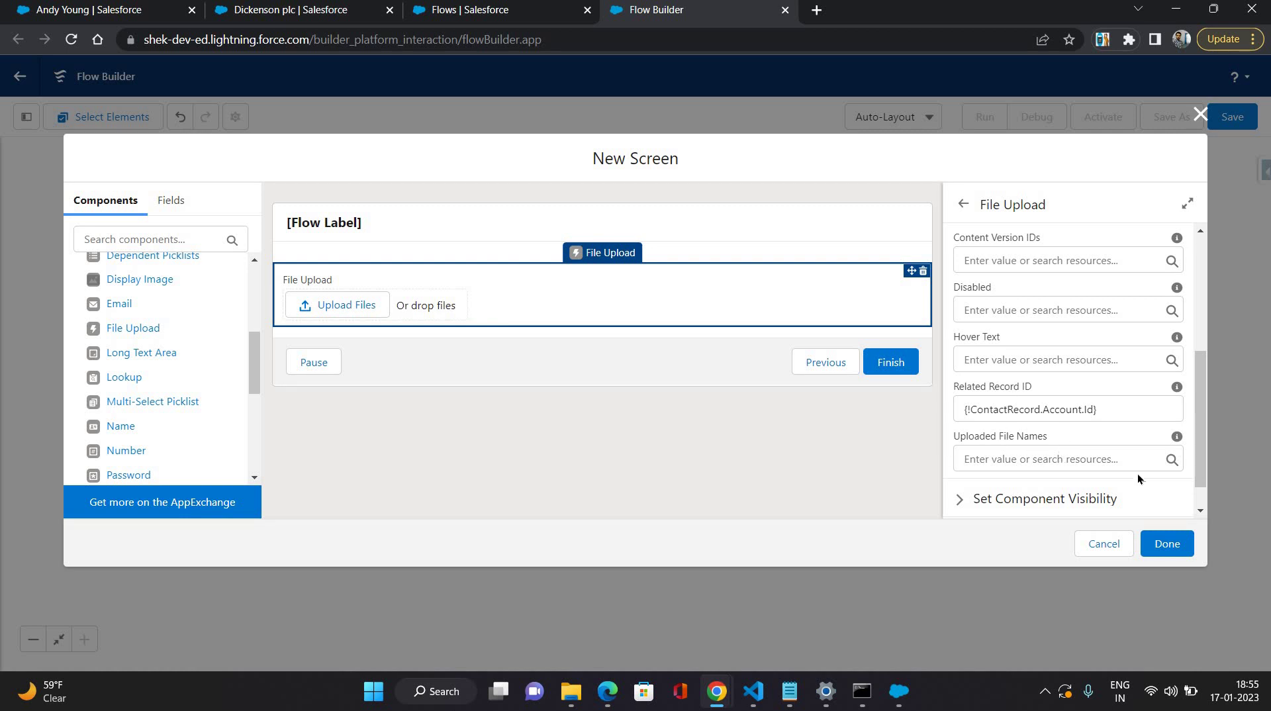
# - Set the File Upload component's Uploaded File Names to {!FileUpload.fileNames} and finish the screen element
pyautogui.moveTo(943, 443); pyautogui.dragTo(1029, 462)
pyautogui.click(1029, 462)
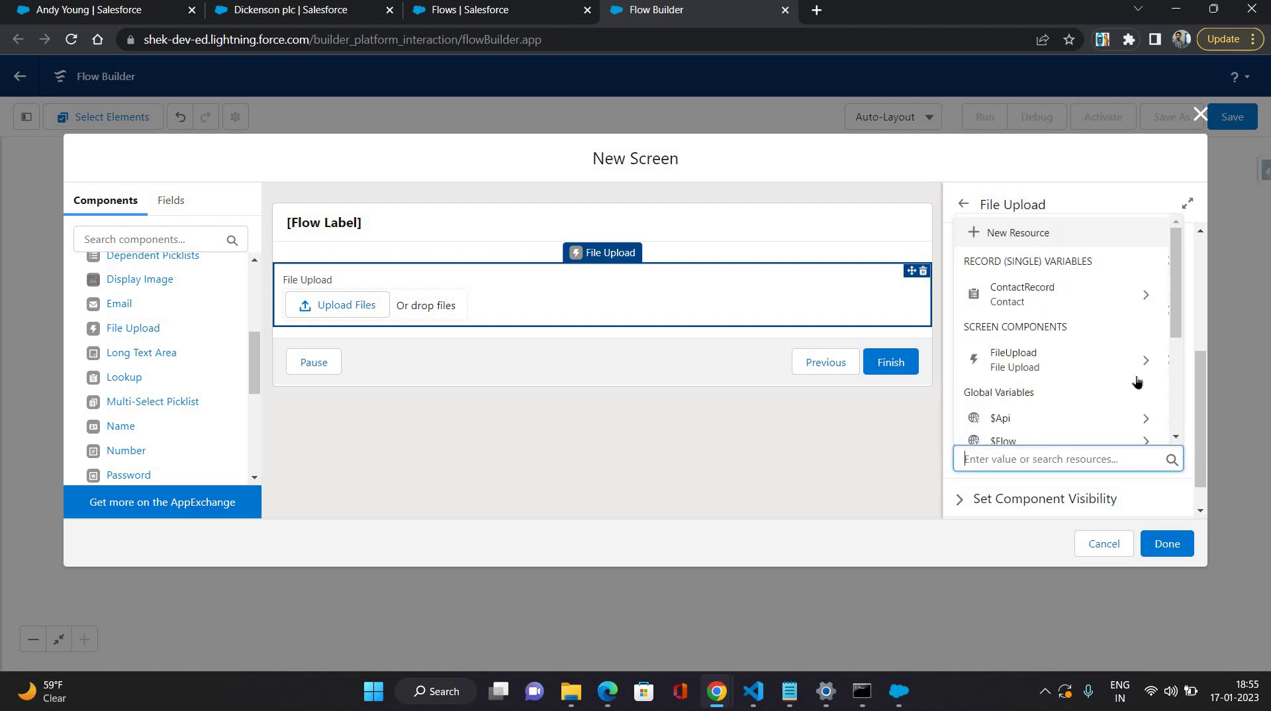
pyautogui.click(1041, 366)
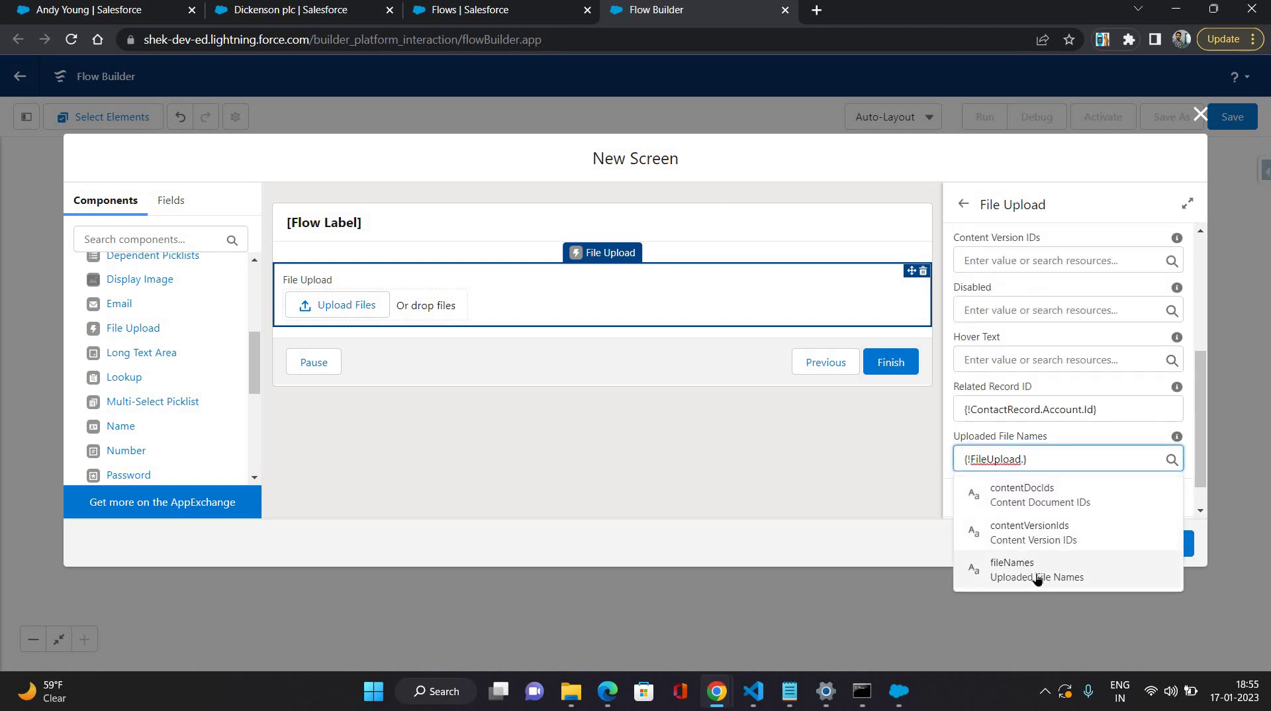
pyautogui.click(1102, 577)
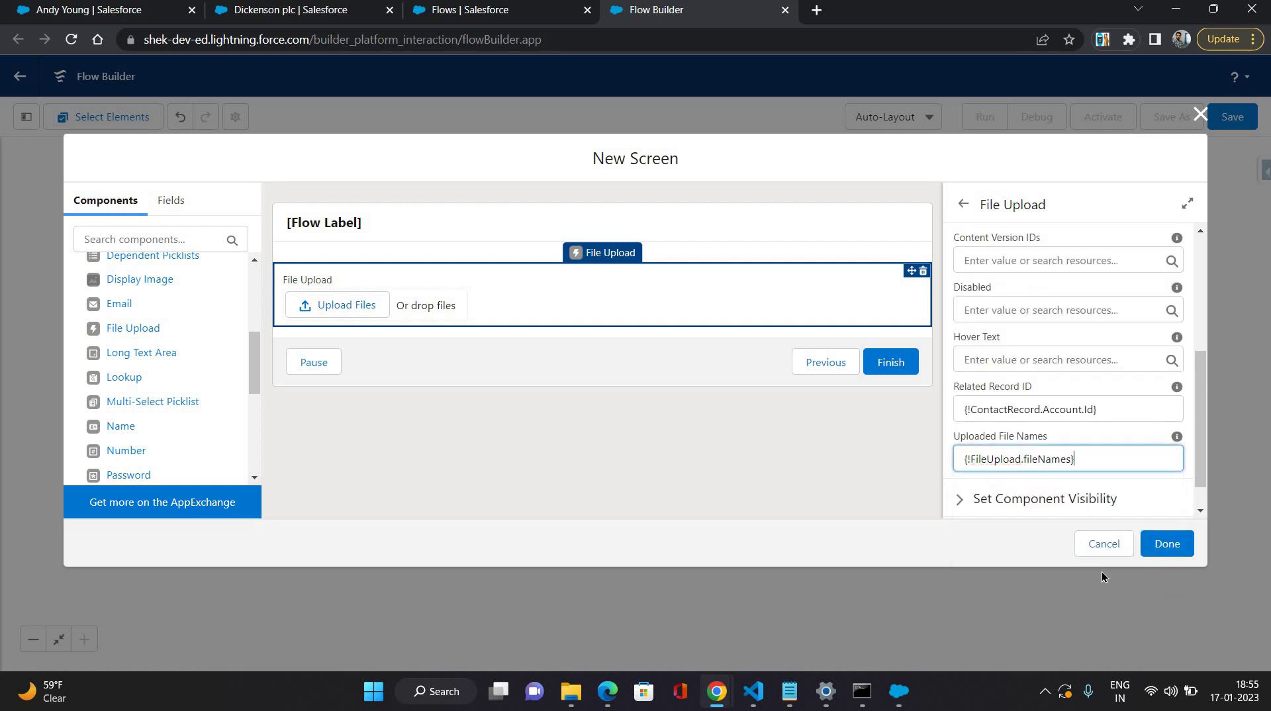
pyautogui.click(1180, 548)
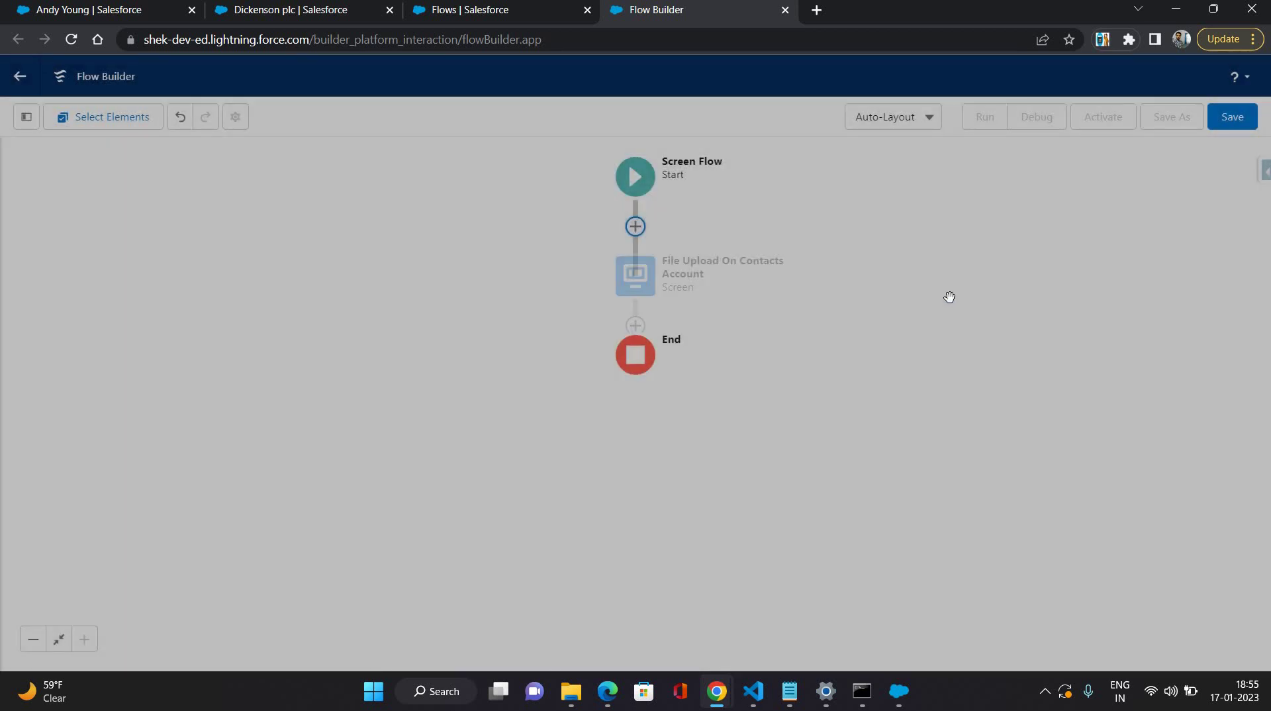
# - Save the flow with the label File Upload On Contacts Account and the API name File_Upload_On_Contacts_Account
pyautogui.click(1231, 123)
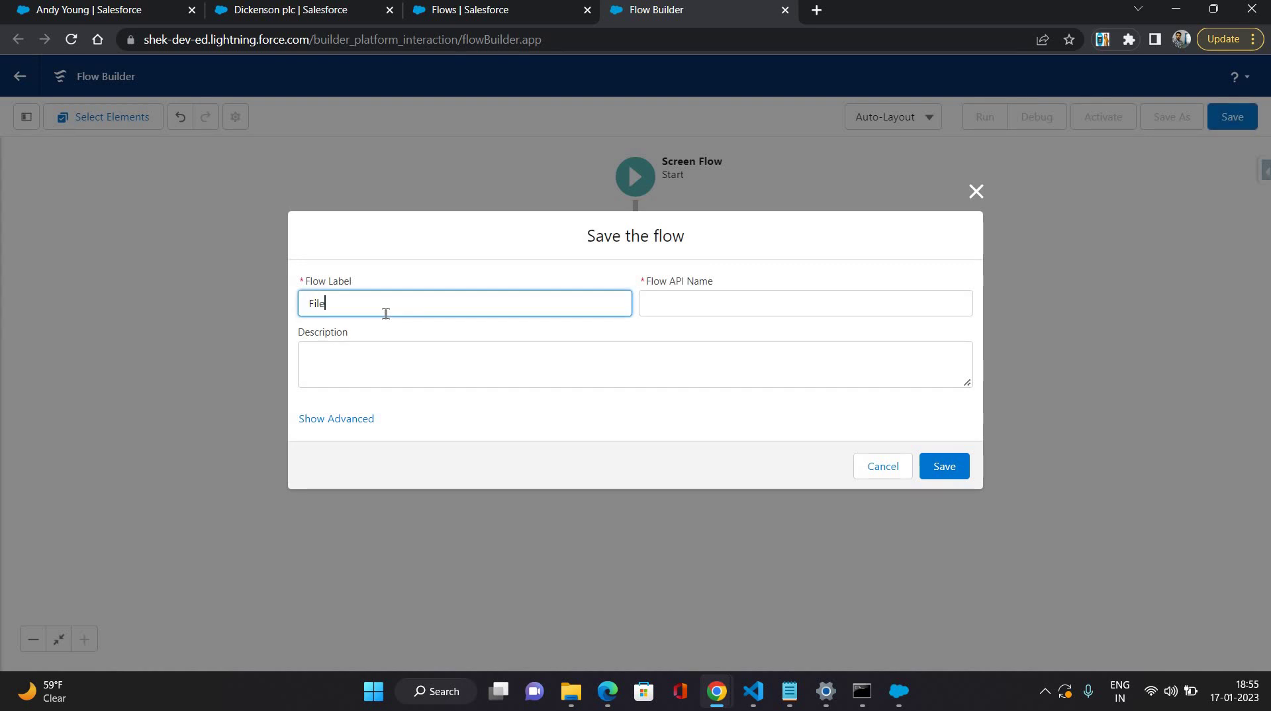
pyautogui.write('File Upload On Contacts Account')
pyautogui.click(934, 478)
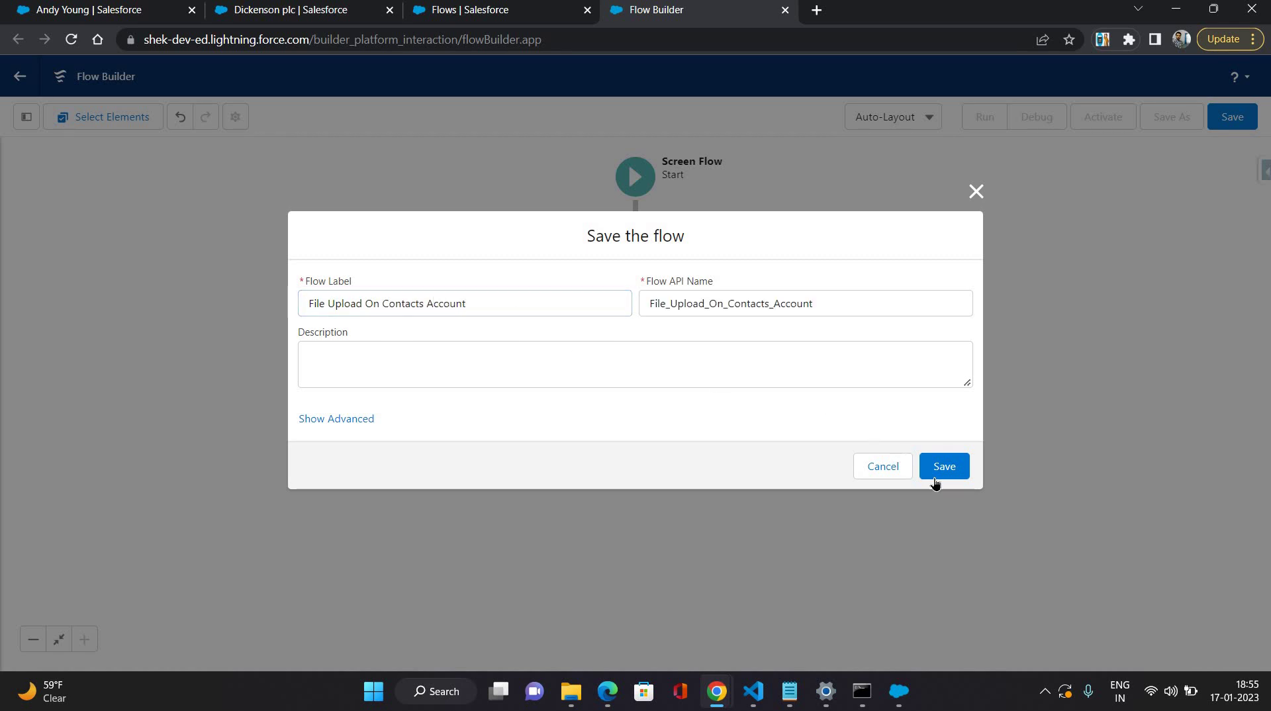
pyautogui.click(950, 478)
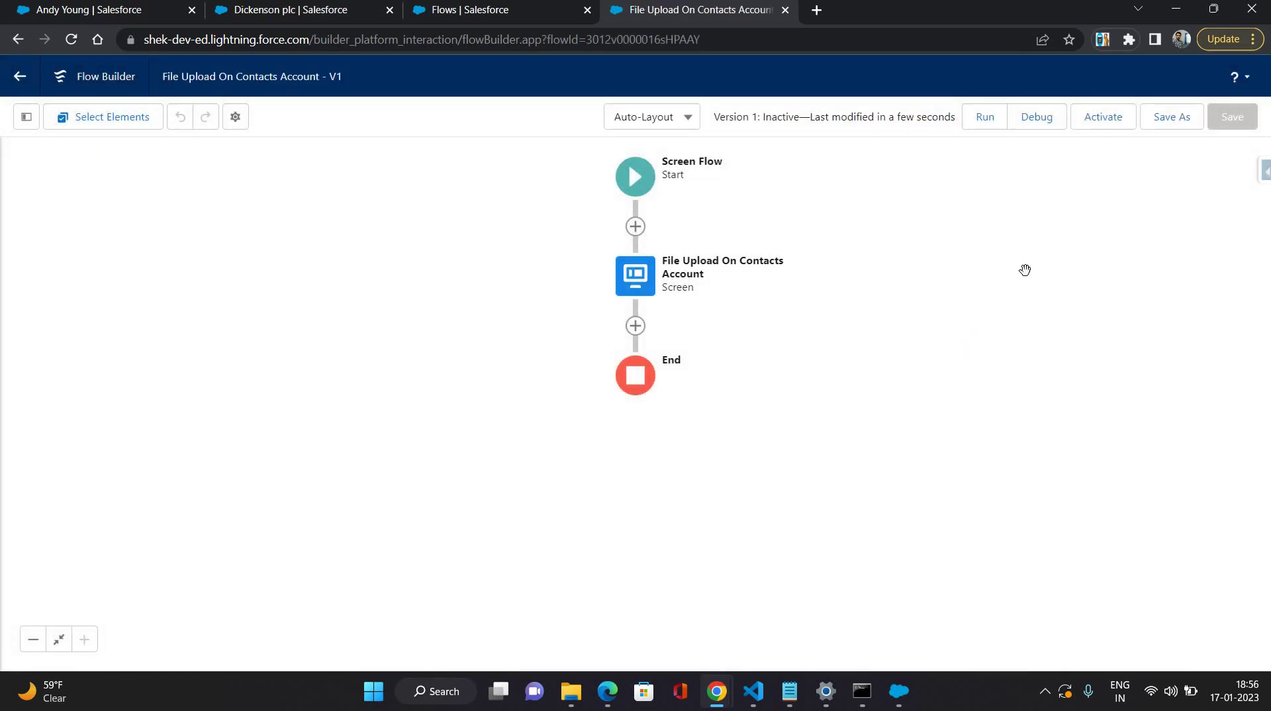
# - Debug the flow with the default options to preview its upload screen, and return to the flow canvas
pyautogui.click(1036, 126)
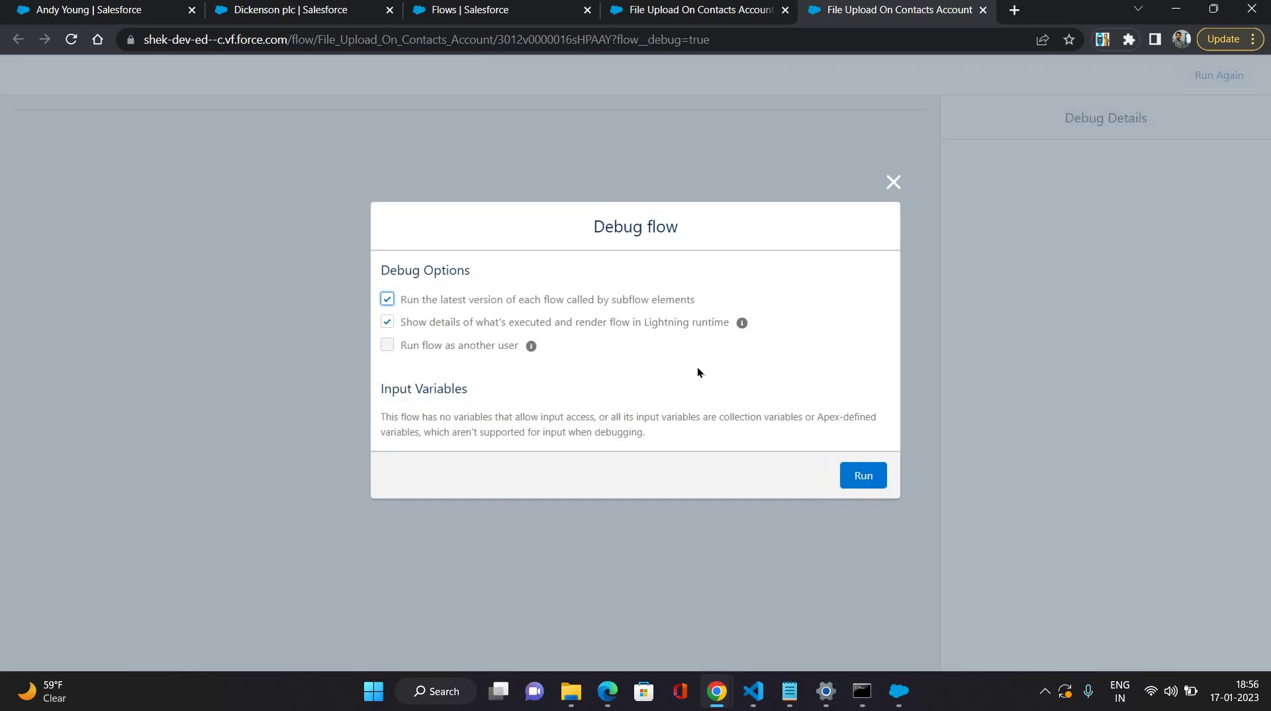
pyautogui.click(854, 478)
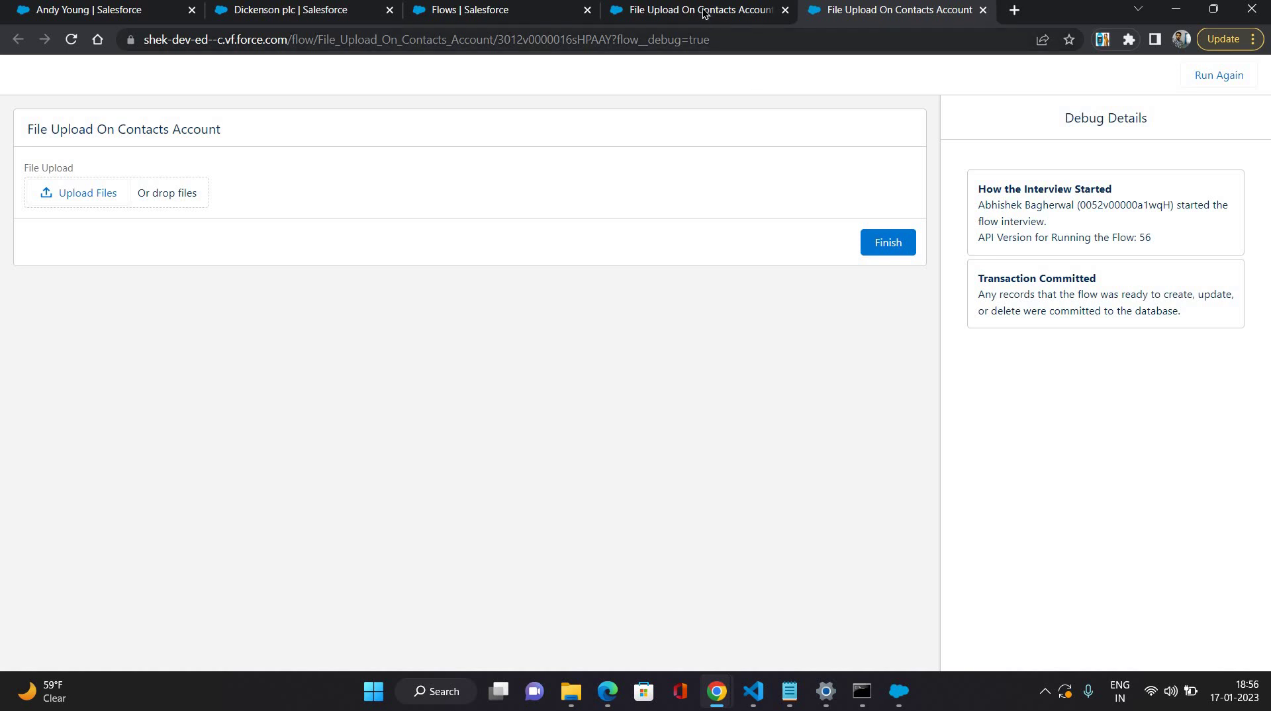
pyautogui.moveTo(704, 13)
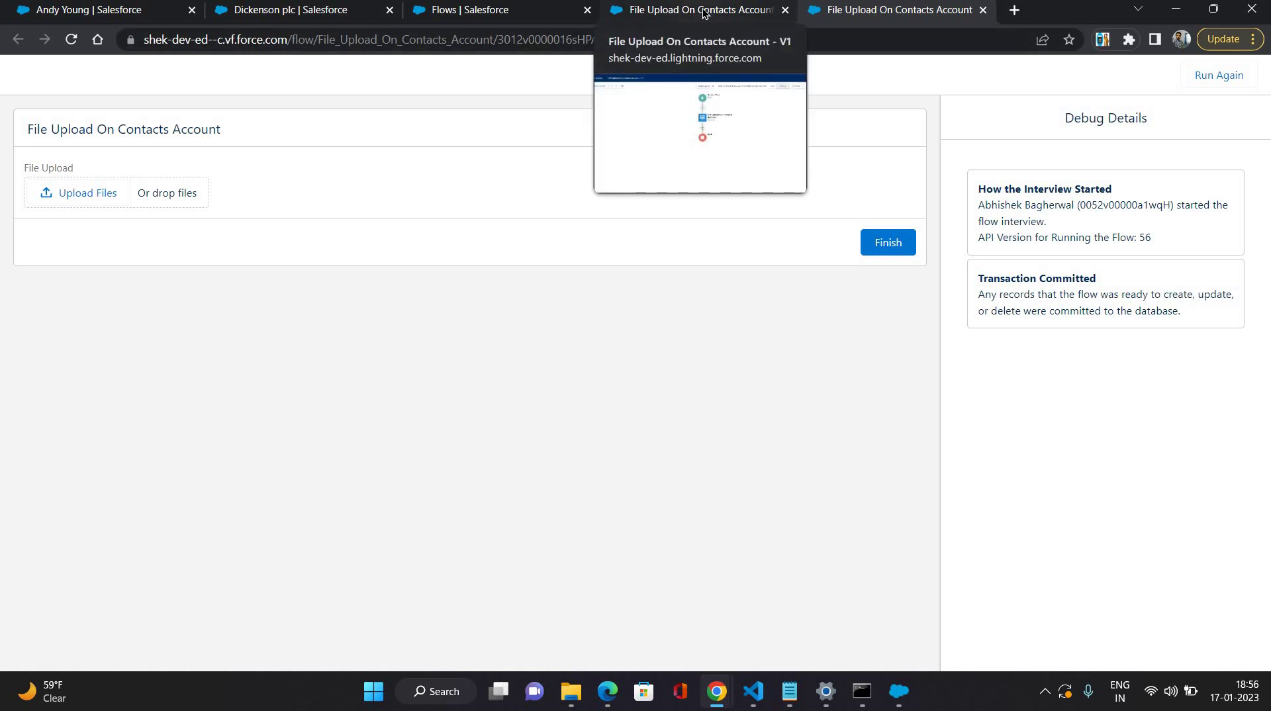
pyautogui.click(703, 14)
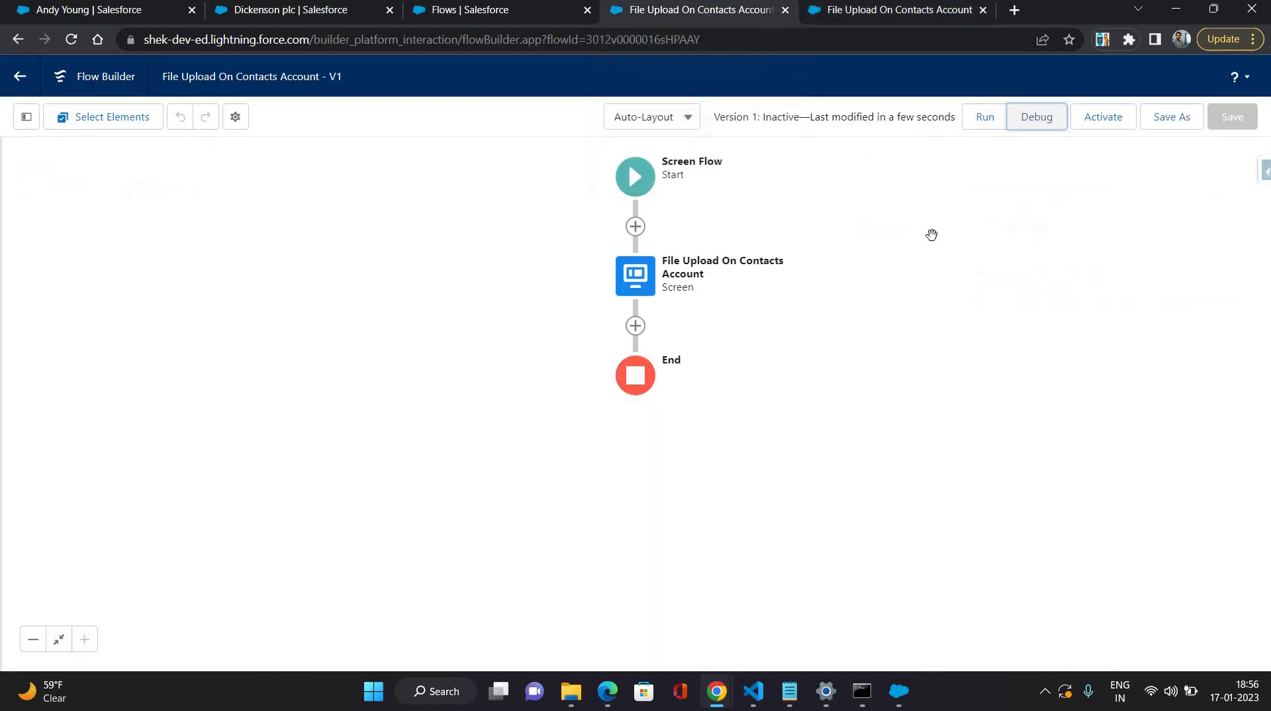
# - Make the ContactRecord variable available for output and save the flow
pyautogui.click(26, 117)
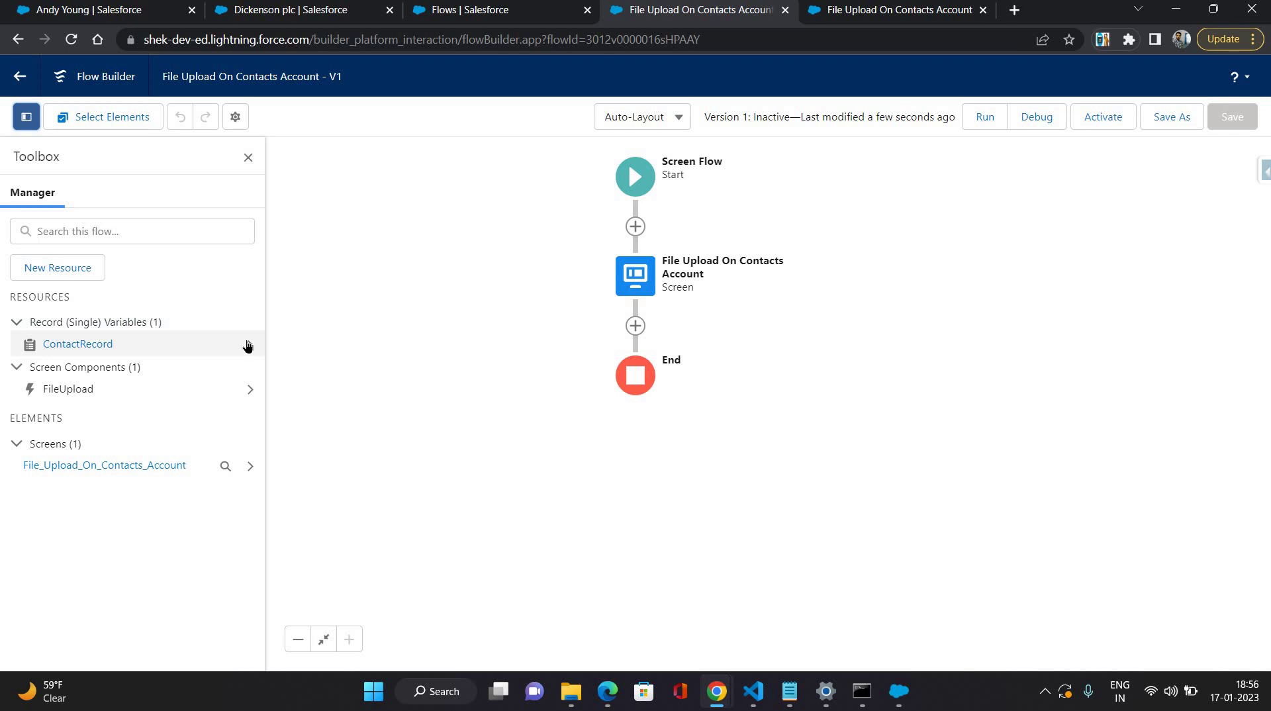
pyautogui.click(249, 344)
pyautogui.click(225, 333)
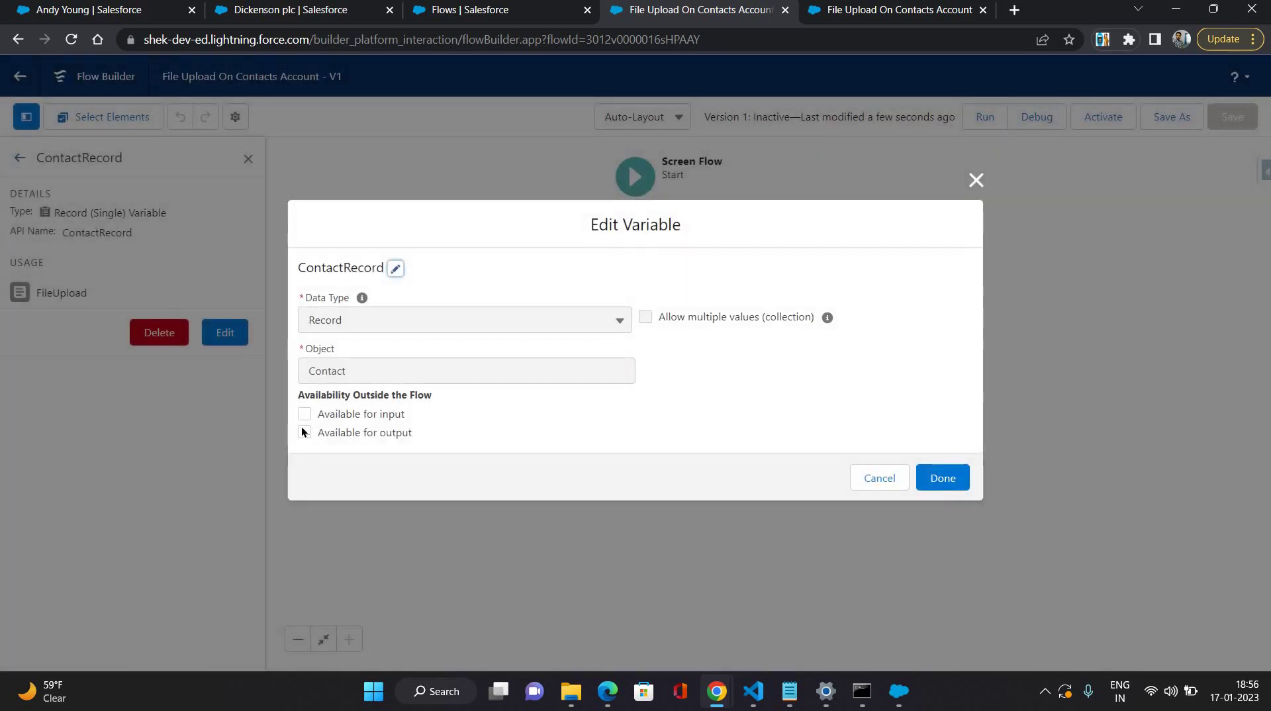
pyautogui.click(304, 432)
pyautogui.click(945, 477)
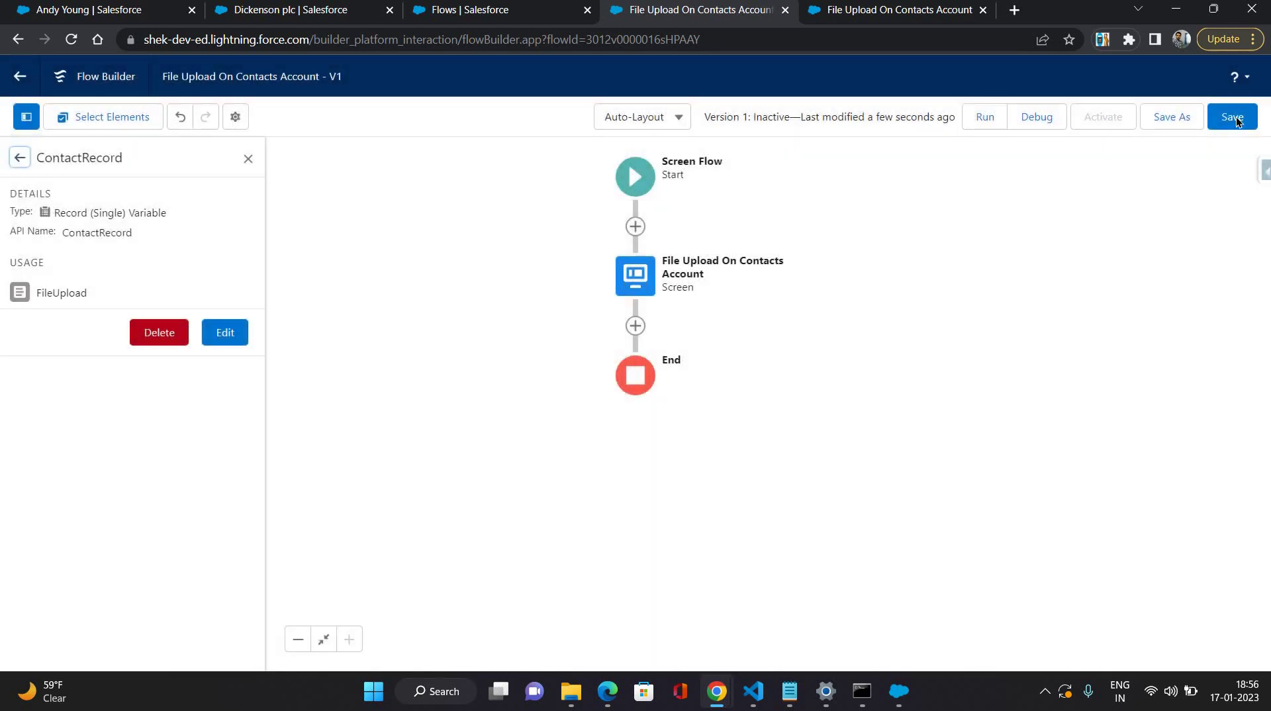
pyautogui.hotkey('ctrl', 's')
# - Check the flow's debug options for input variables and close them without running
pyautogui.click(1046, 117)
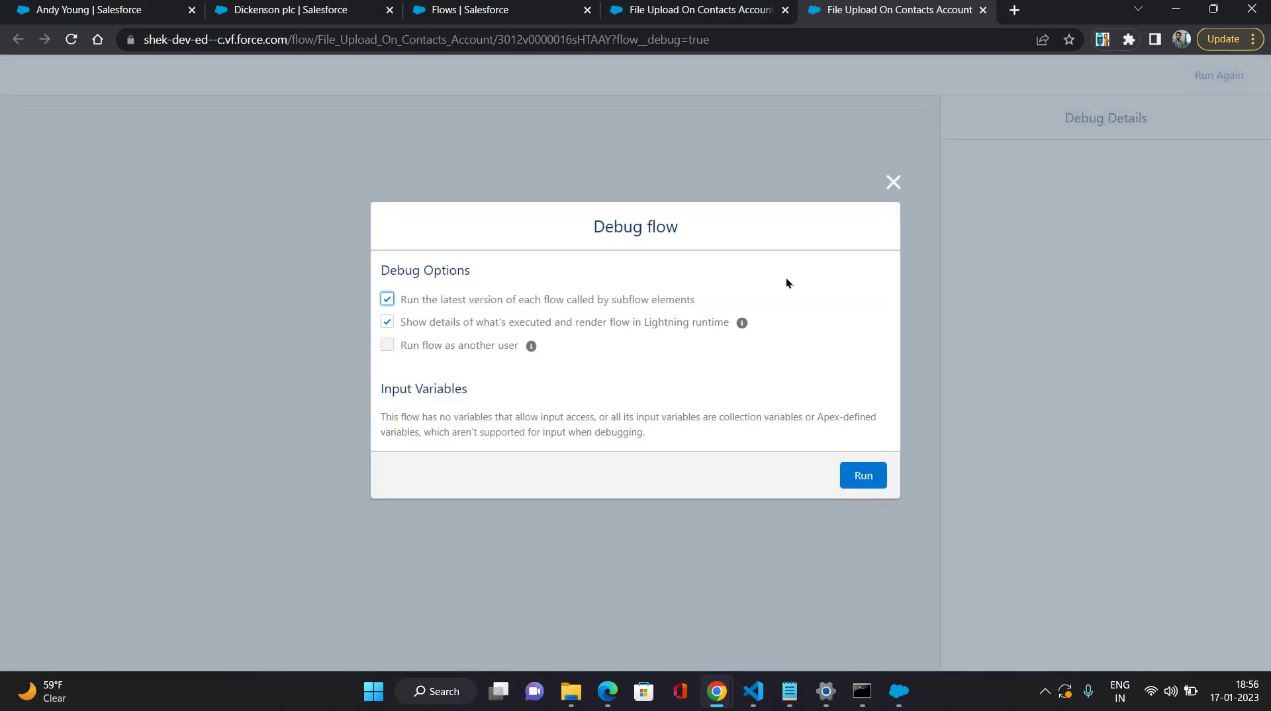
pyautogui.click(893, 182)
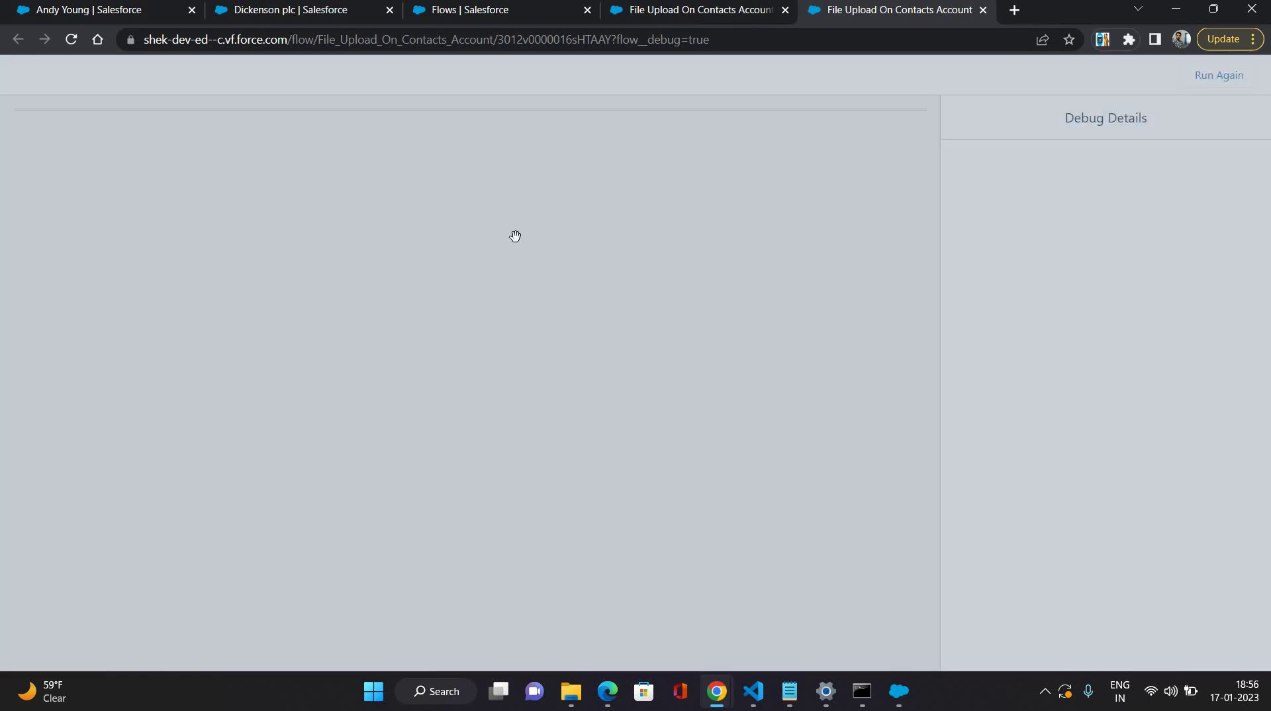
pyautogui.hotkey('ctrl', 'shift', 'Tab')
# - Make the ContactRecord variable available for input as well and save the flow
pyautogui.click(223, 332)
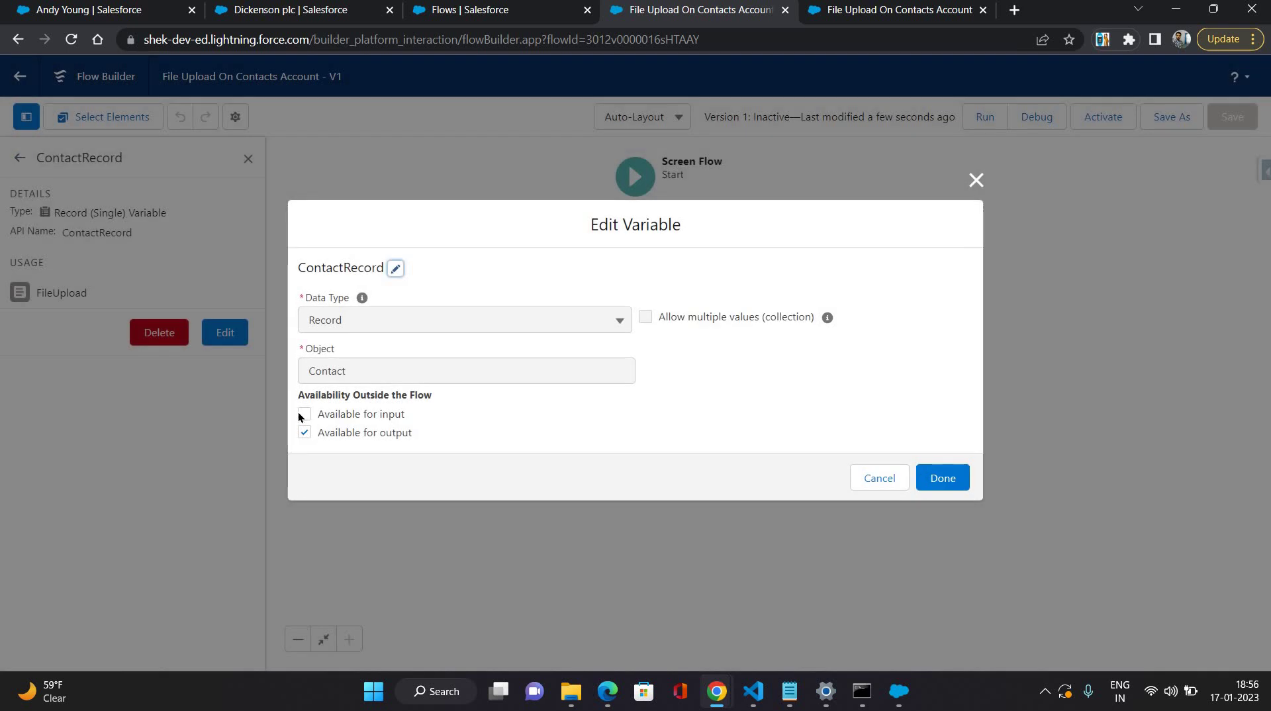
pyautogui.click(303, 414)
pyautogui.click(943, 477)
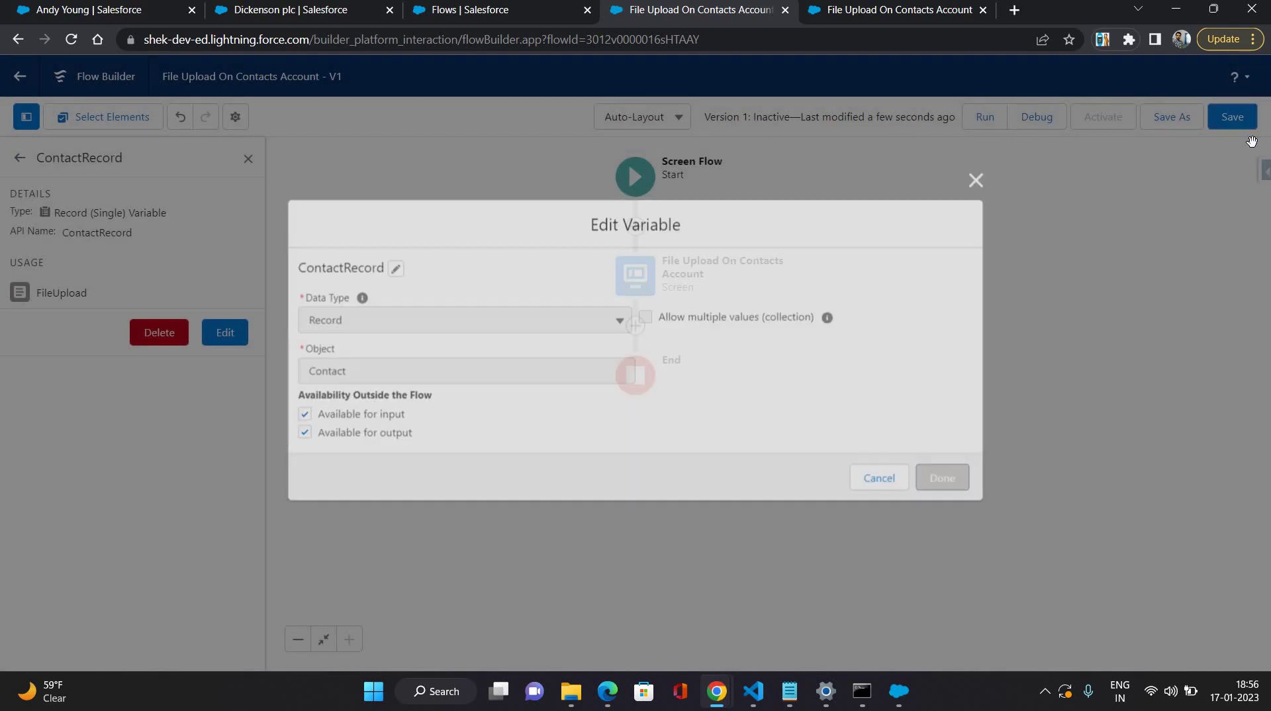
pyautogui.hotkey('ctrl', 's')
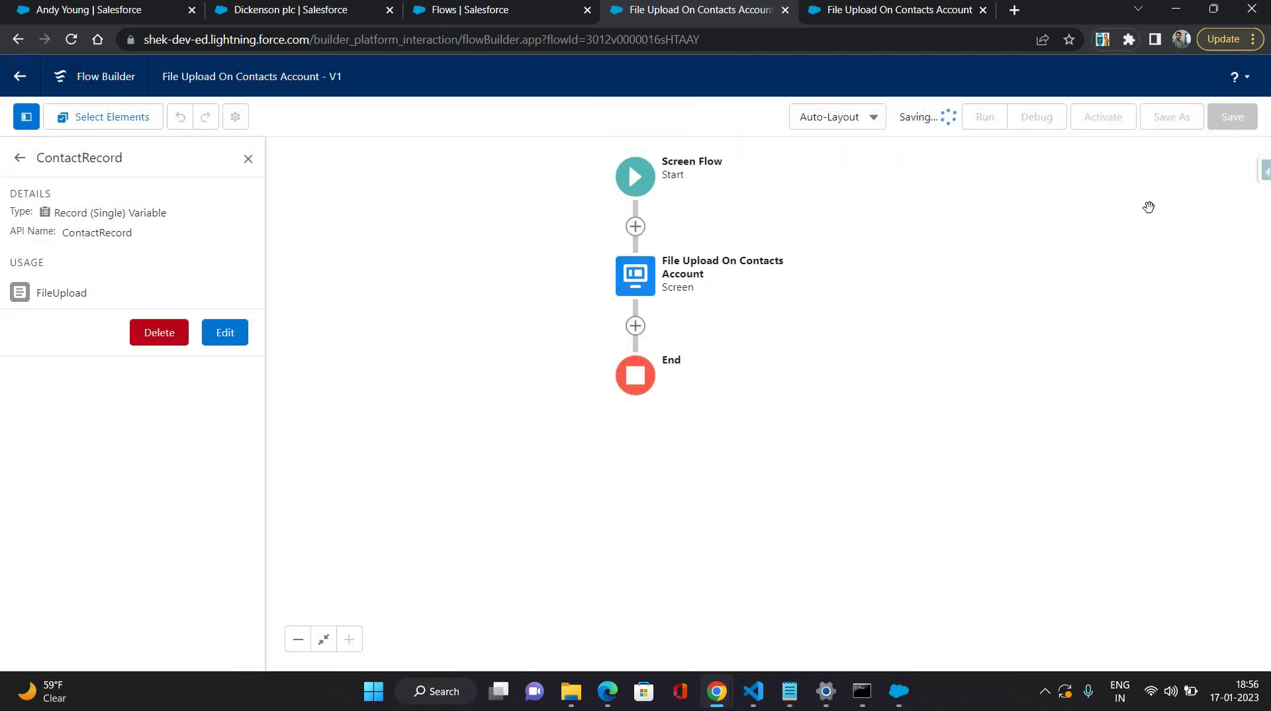
# - Open a new debug session for the flow and review the ContactRecord variable's availability settings without changing them
pyautogui.click(1036, 116)
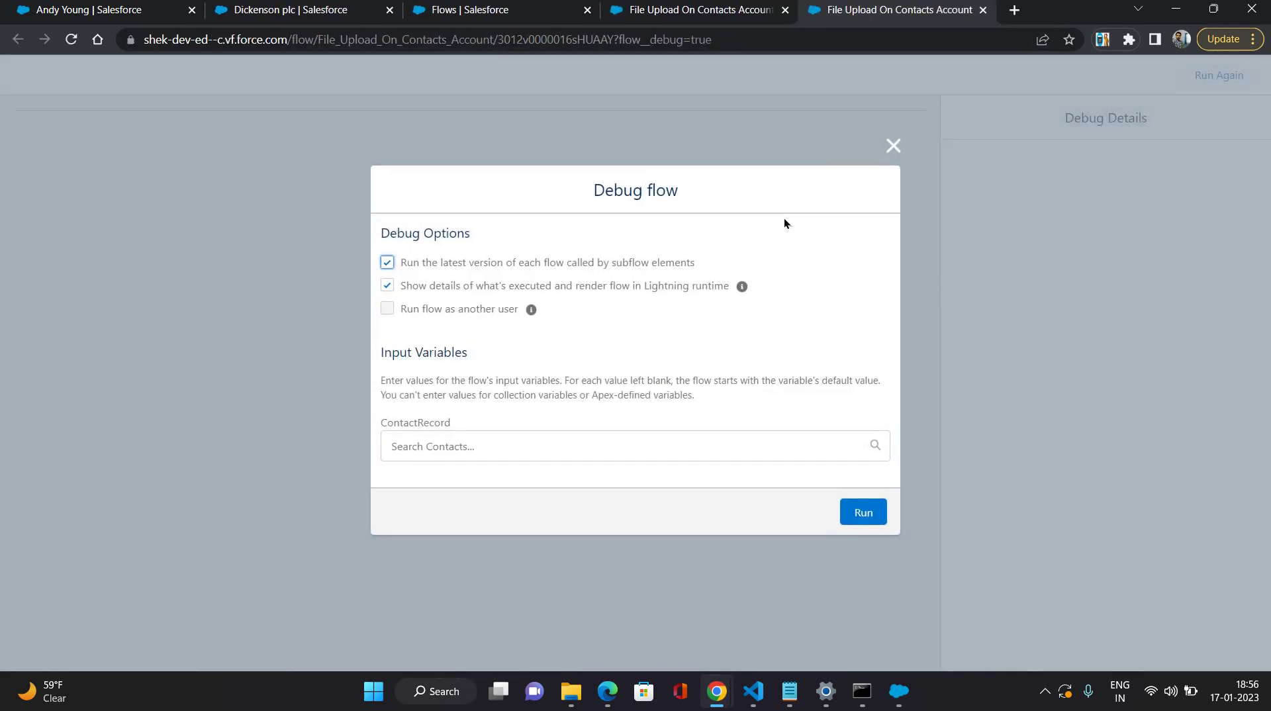
pyautogui.click(688, 10)
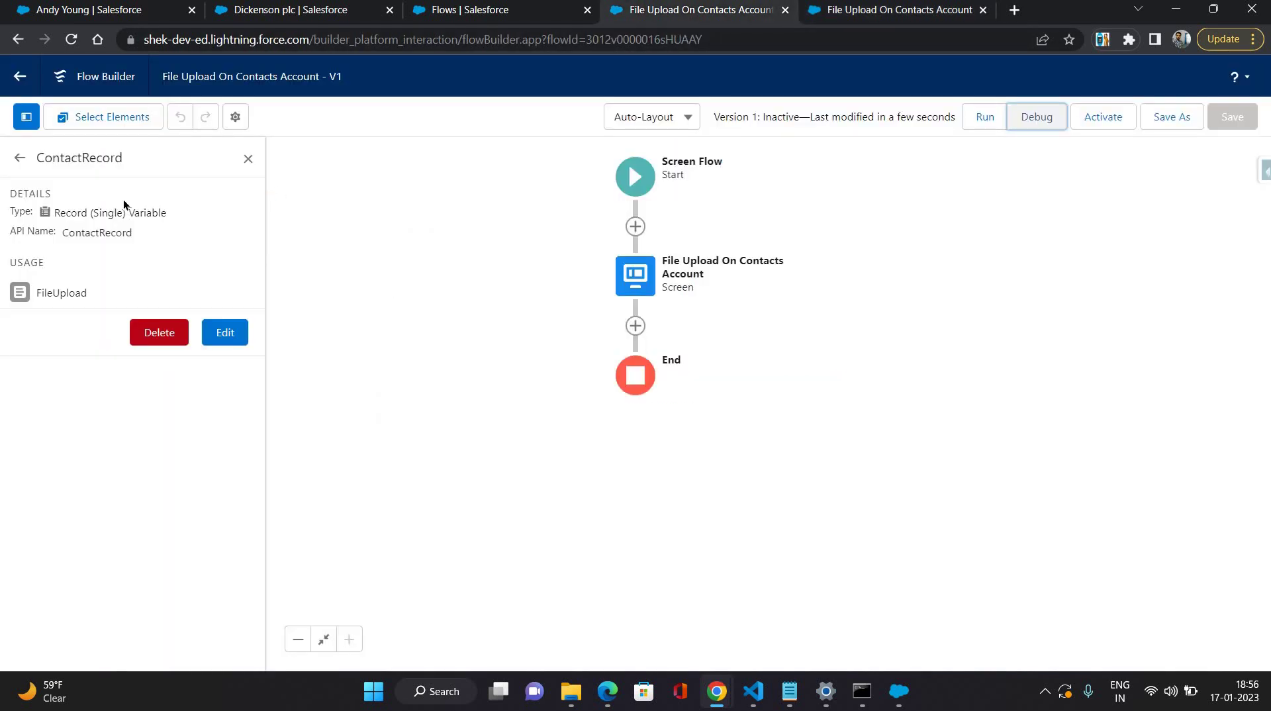
pyautogui.click(242, 333)
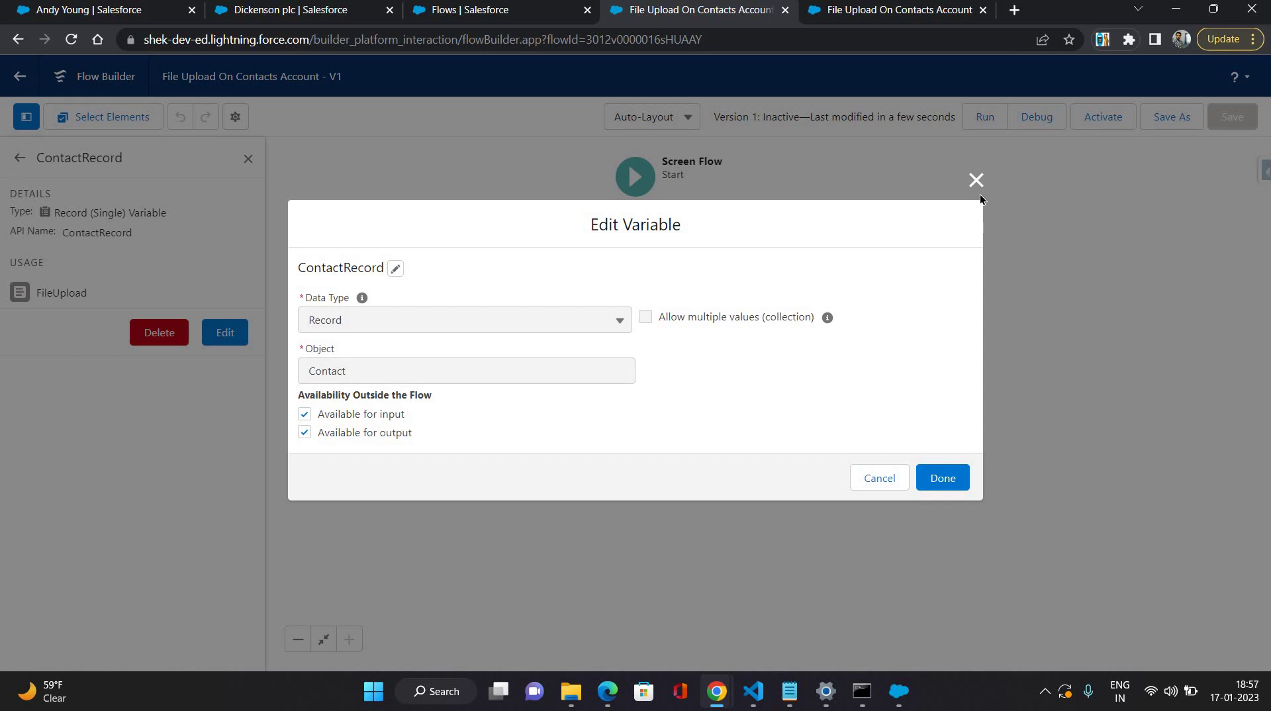
pyautogui.press('Escape')
pyautogui.click(846, 12)
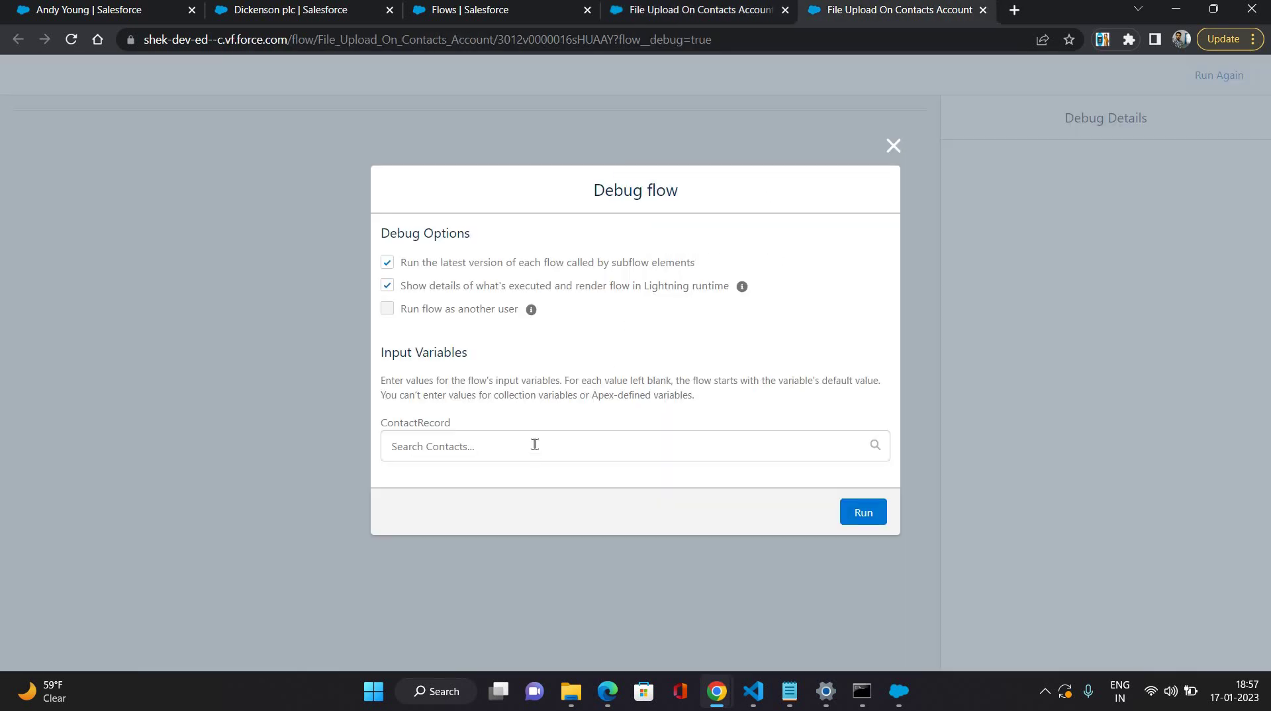
# - Choose an existing contact as the ContactRecord input variable and run the debug session
pyautogui.click(534, 444)
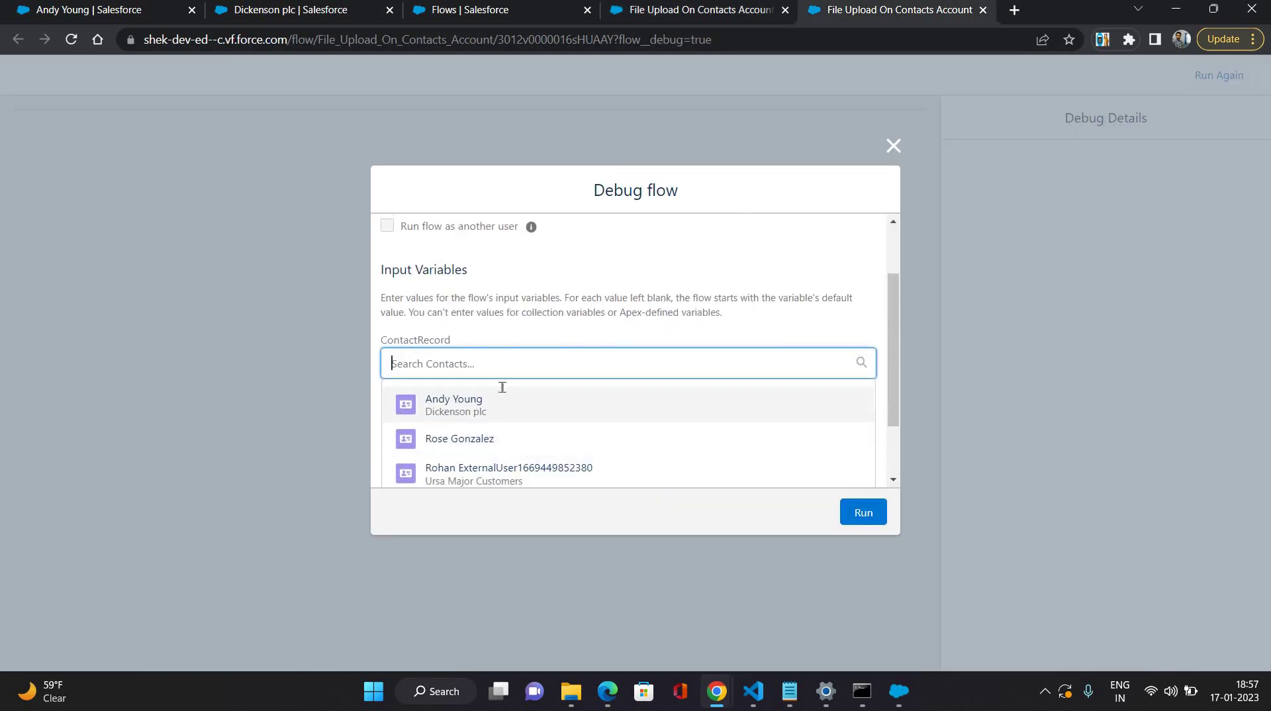
pyautogui.click(503, 397)
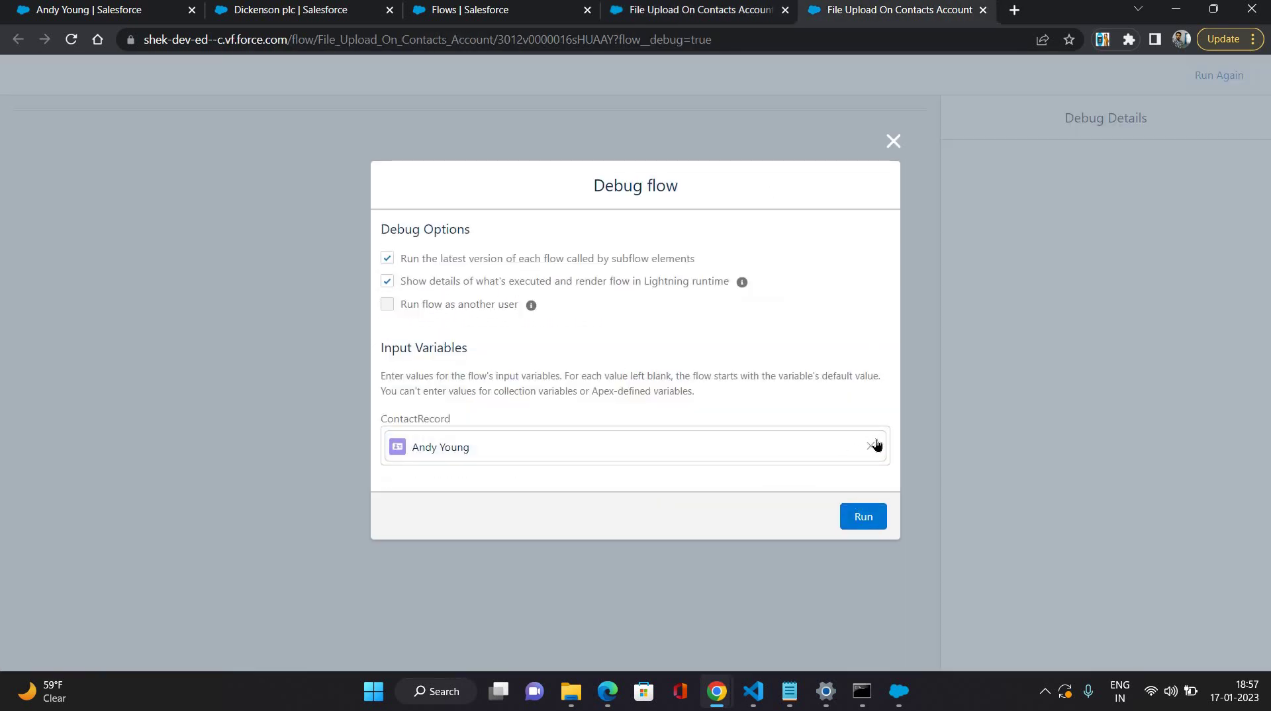
pyautogui.moveTo(873, 445); pyautogui.dragTo(533, 488)
pyautogui.click(424, 449)
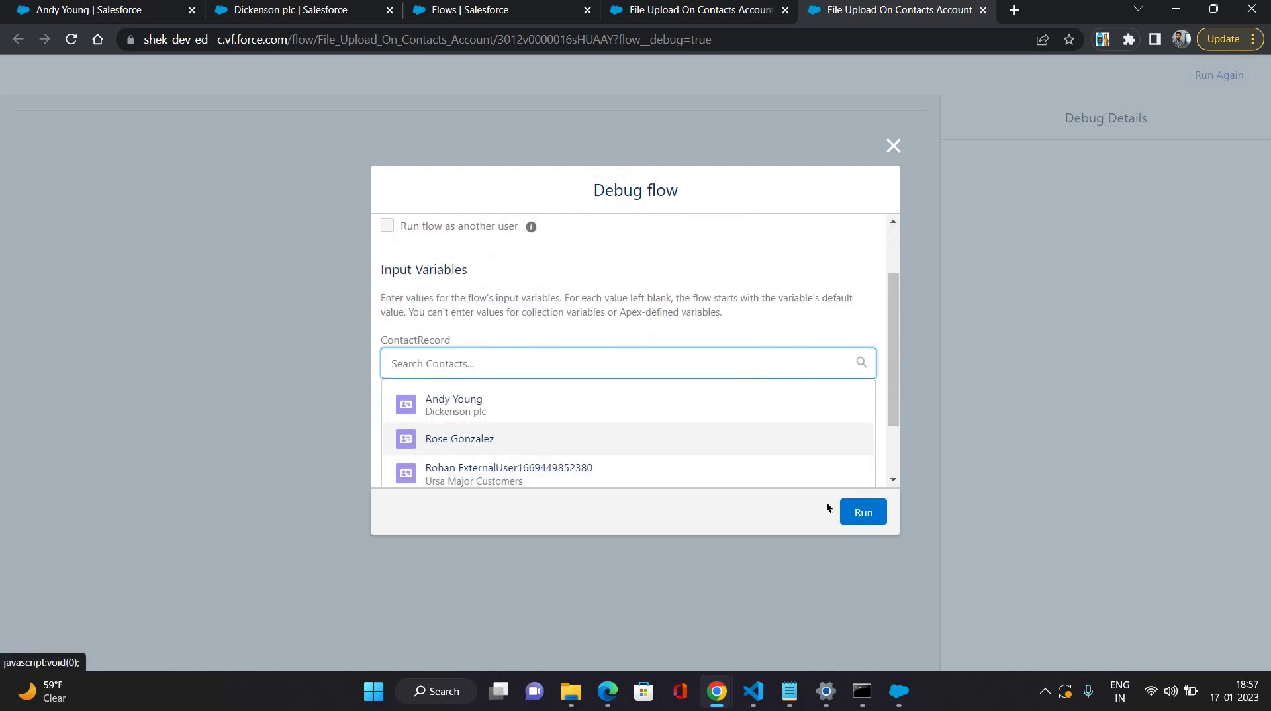
pyautogui.click(861, 517)
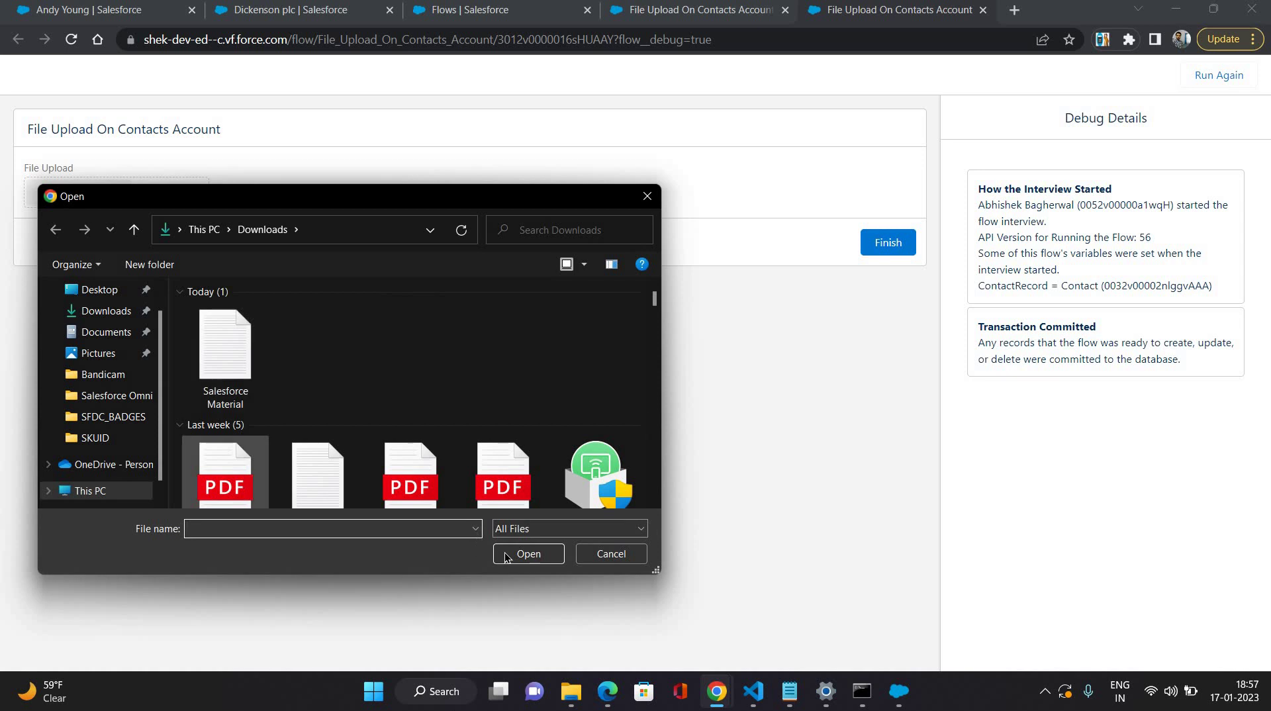
# - Upload the first PDF from last week's files in Downloads through the flow screen and finish the flow interview
pyautogui.click(206, 466)
pyautogui.press('Return')
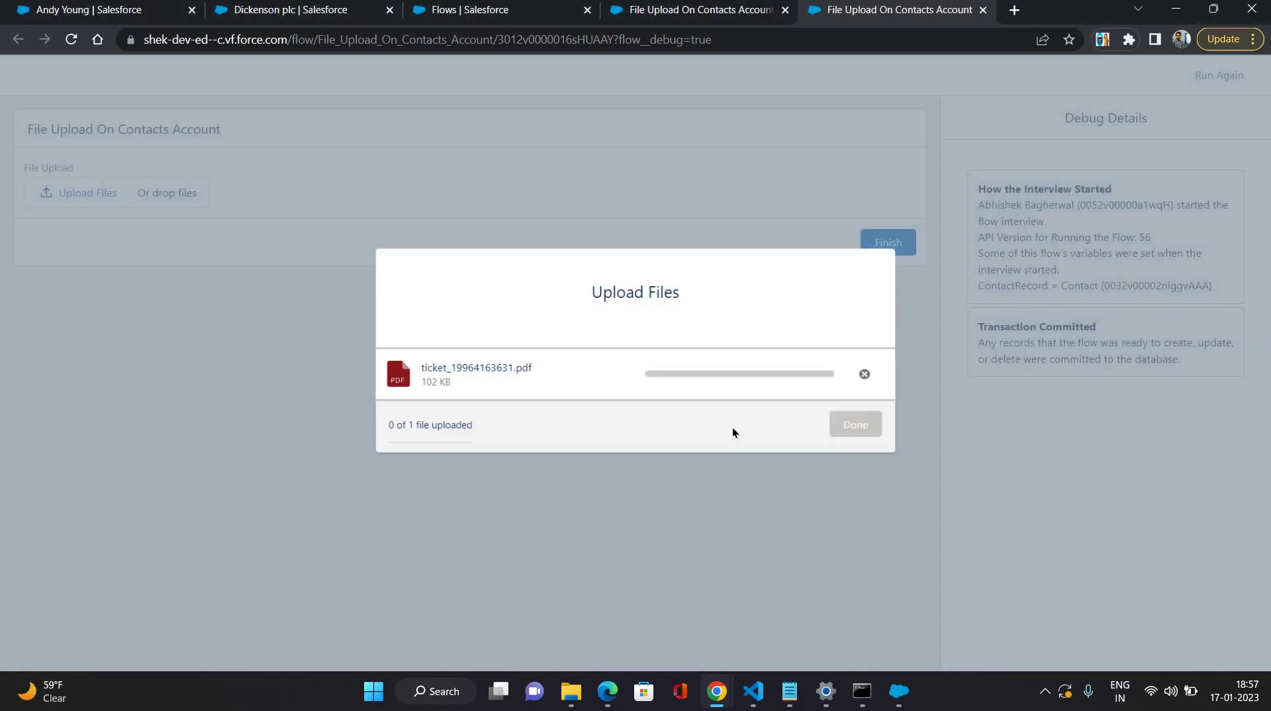
pyautogui.click(855, 427)
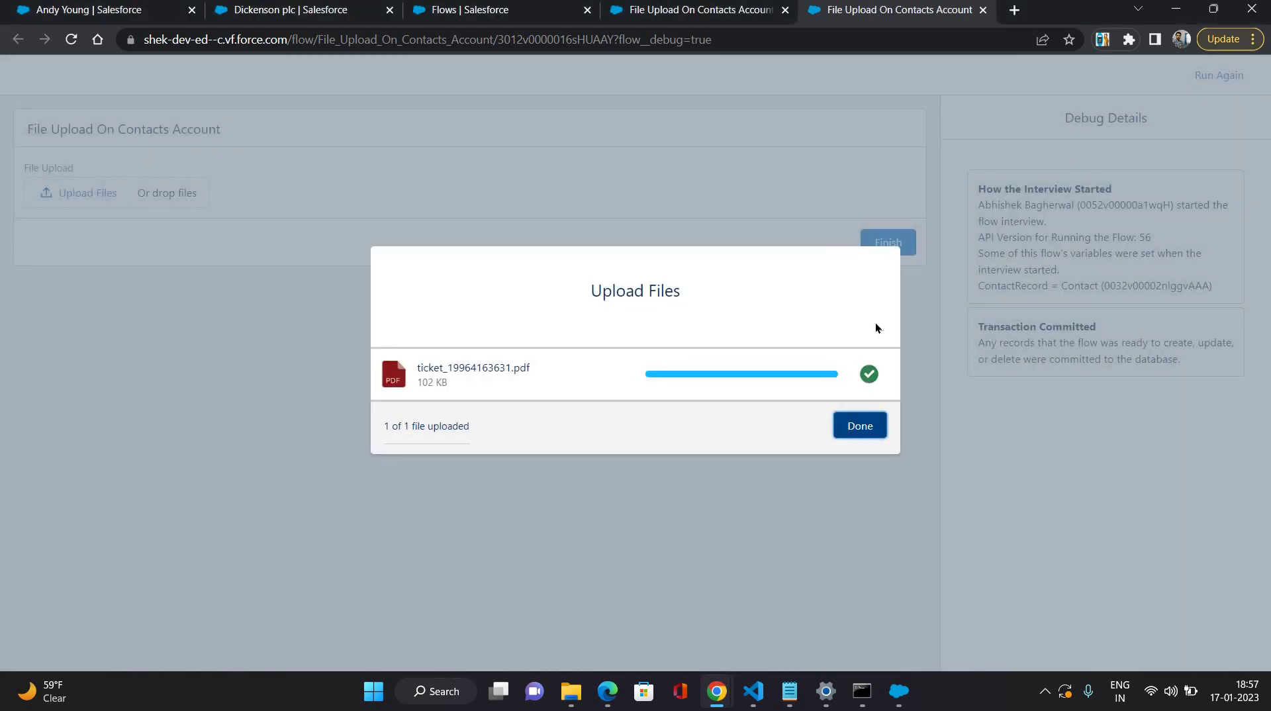
pyautogui.click(888, 242)
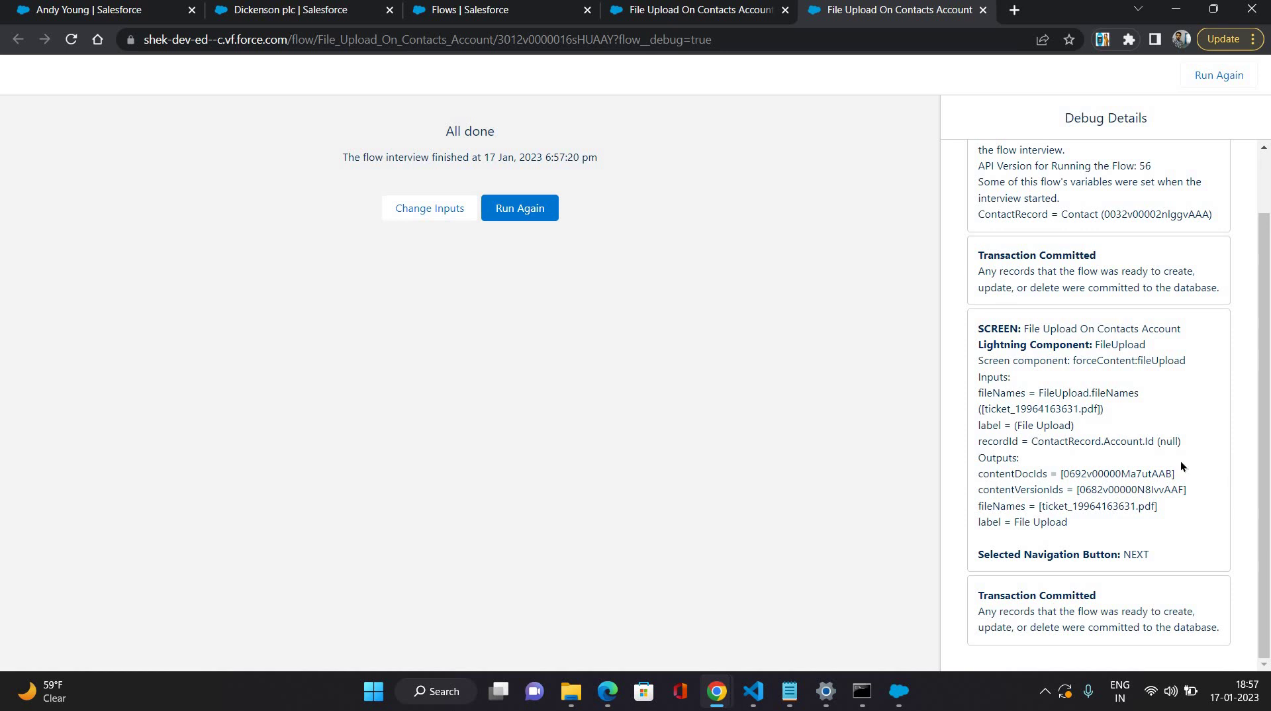
# - Examine the recordId input of the FileUpload component in the debug details and return to the flow canvas
pyautogui.moveTo(1172, 441); pyautogui.dragTo(1031, 442)
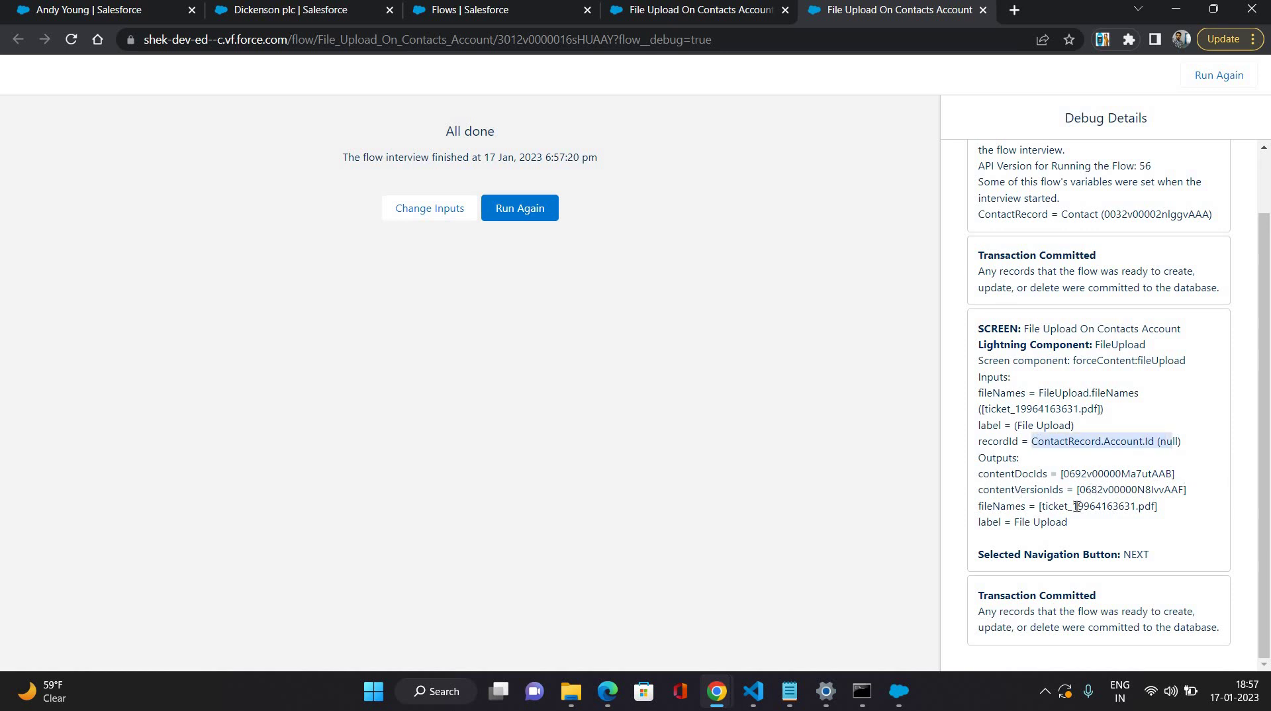
pyautogui.click(1110, 583)
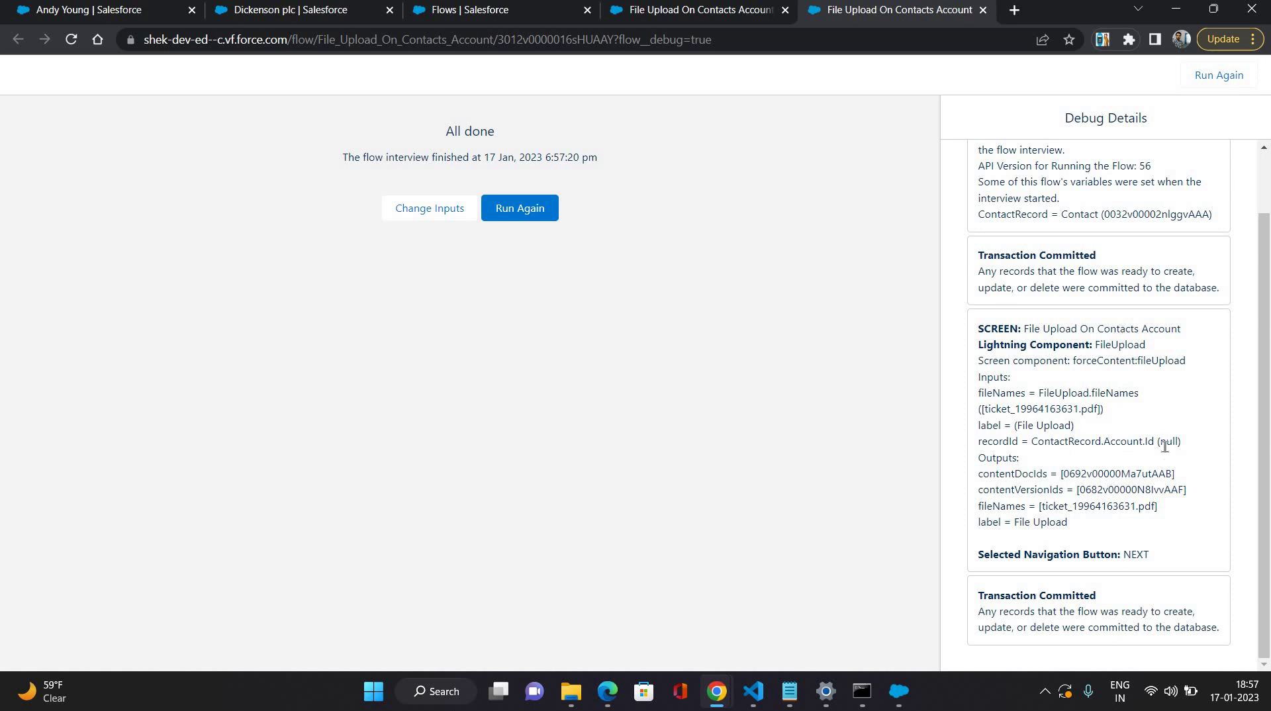
pyautogui.moveTo(1192, 440); pyautogui.dragTo(1020, 441)
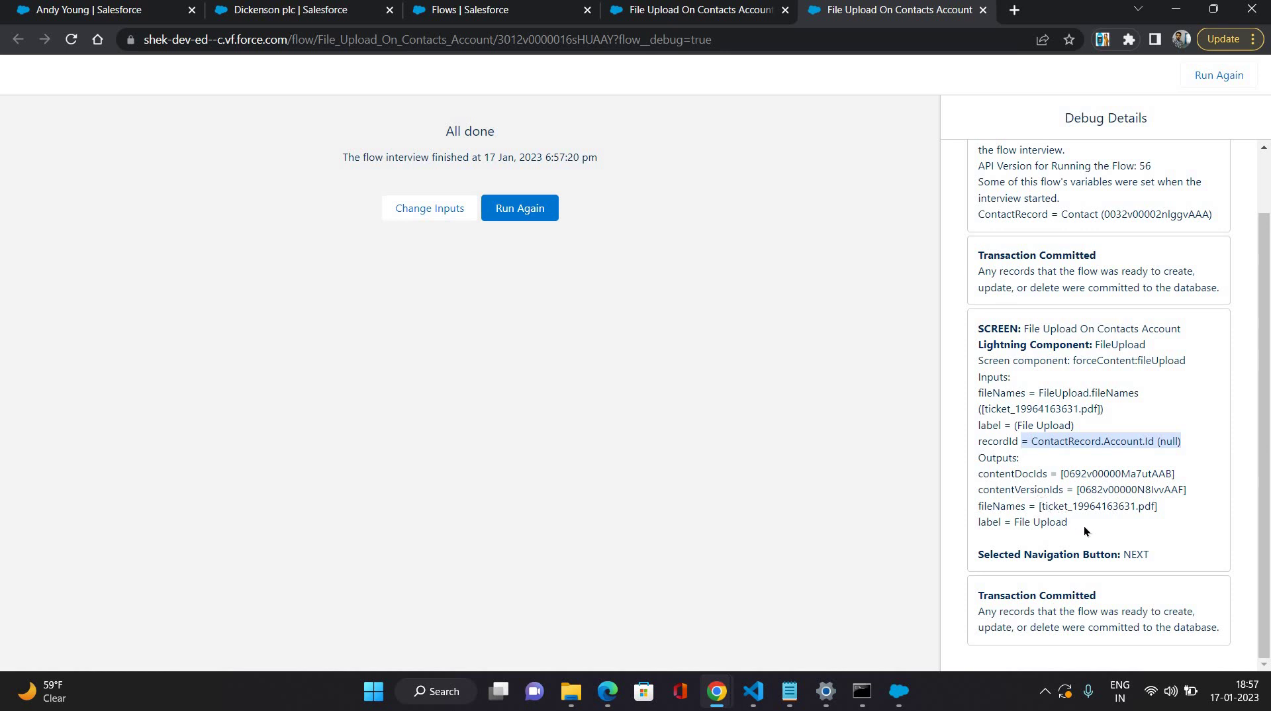
pyautogui.click(1172, 519)
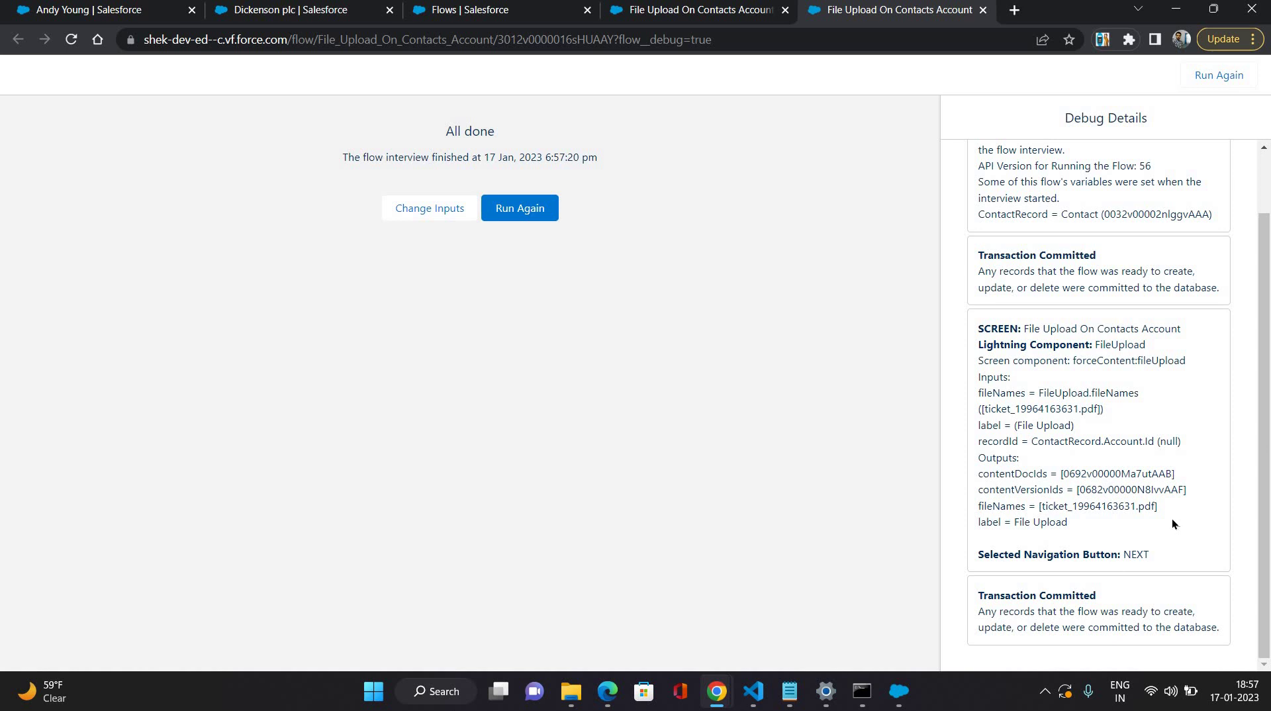
pyautogui.click(659, 16)
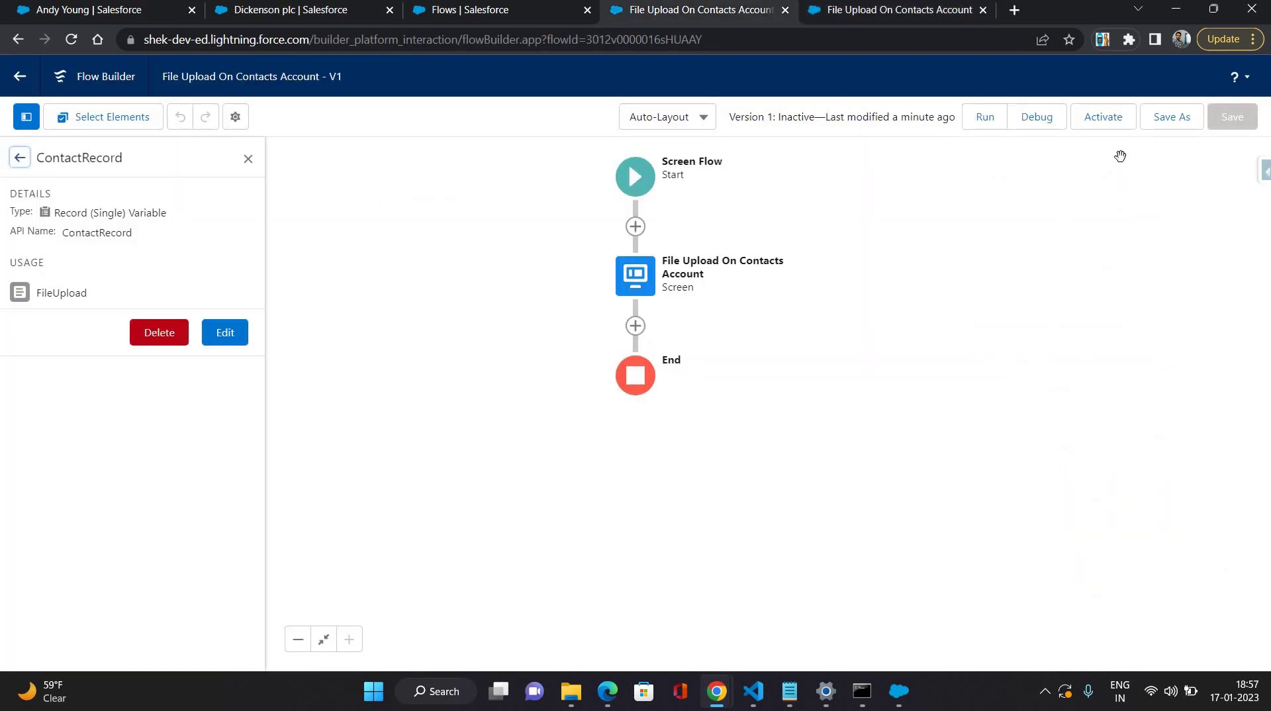
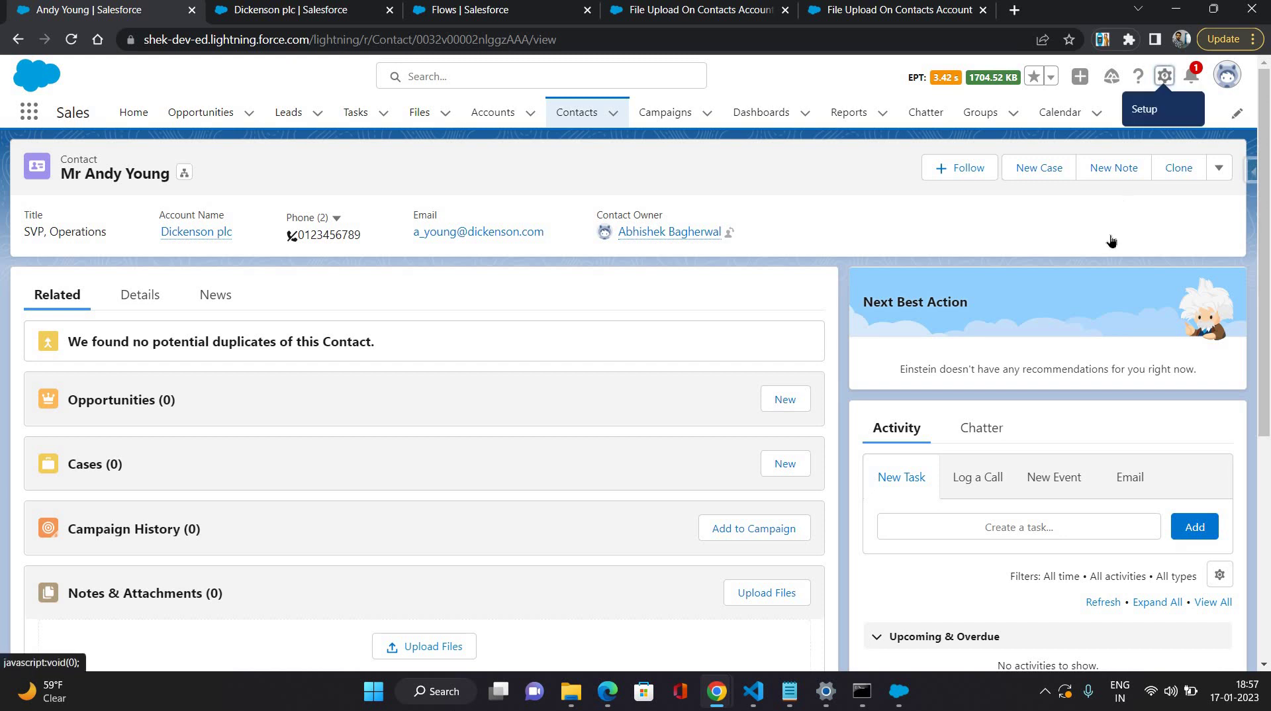
# - Open the contact record page for editing and add a Flow component directly above Next Best Action
pyautogui.click(1068, 264)
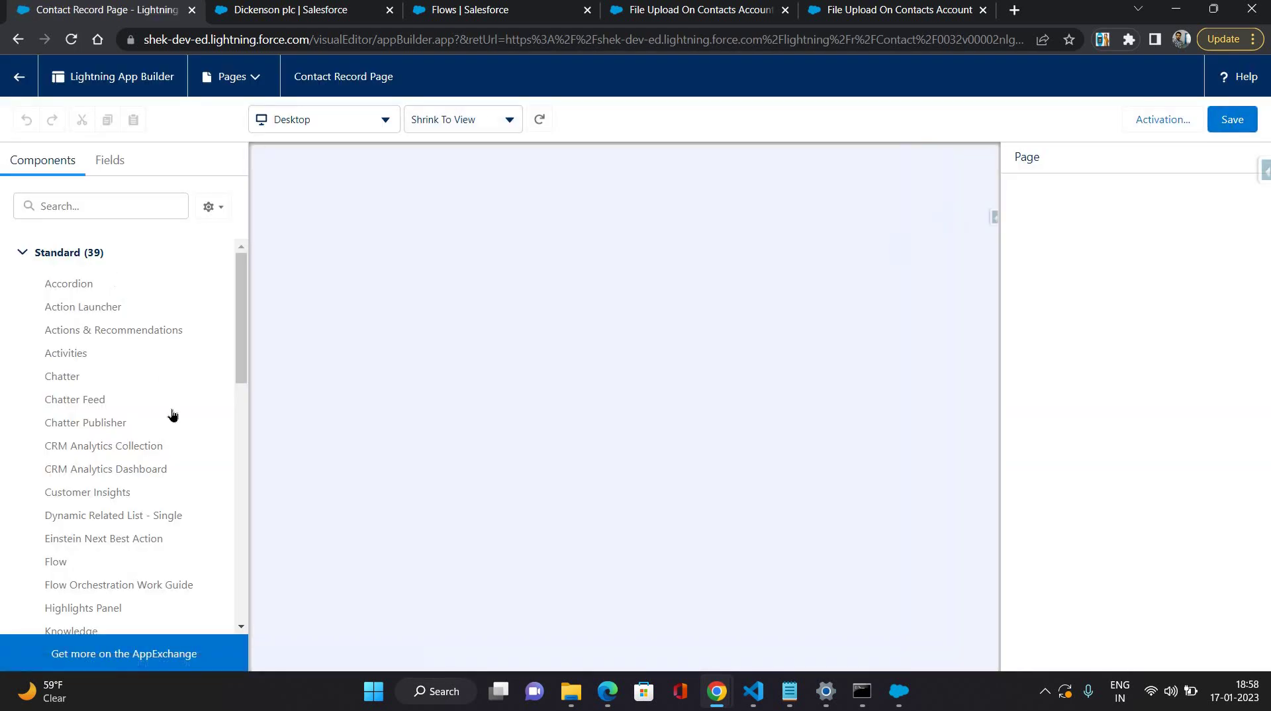
pyautogui.scroll(-2, 66, 501)
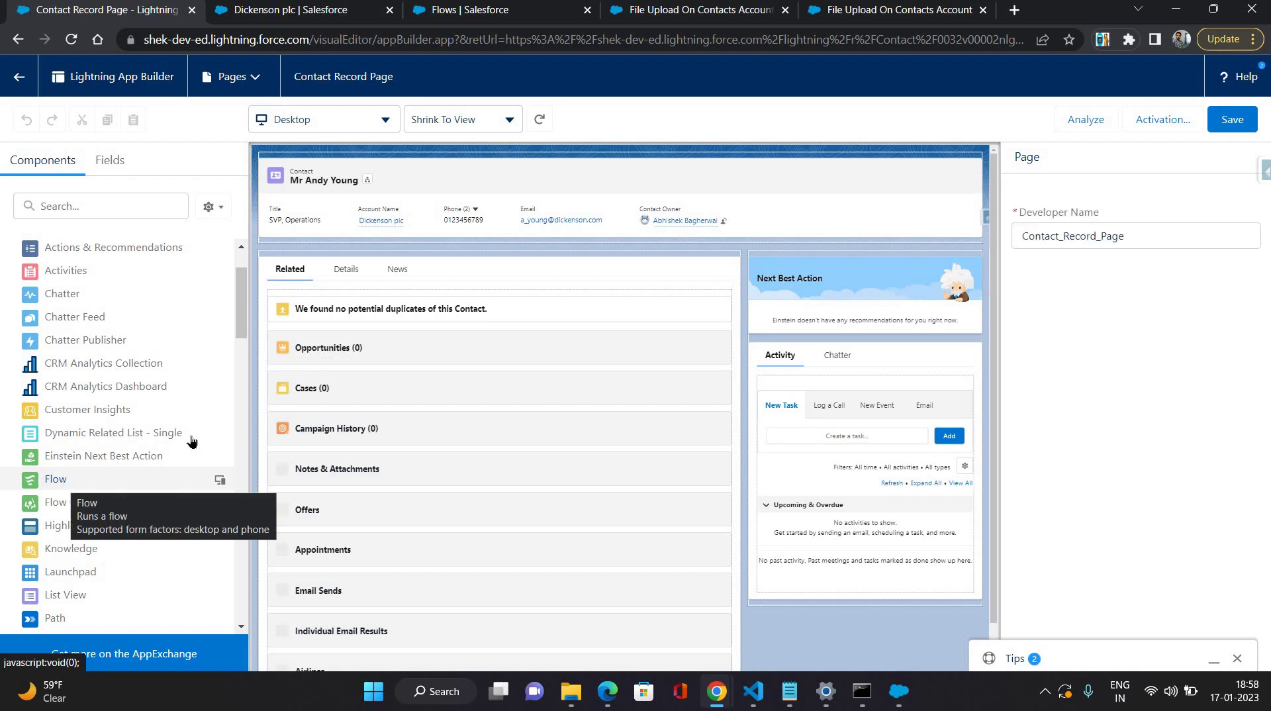
pyautogui.scroll(2, 65, 481)
pyautogui.scroll(-2, 65, 481)
pyautogui.moveTo(63, 479); pyautogui.dragTo(764, 252)
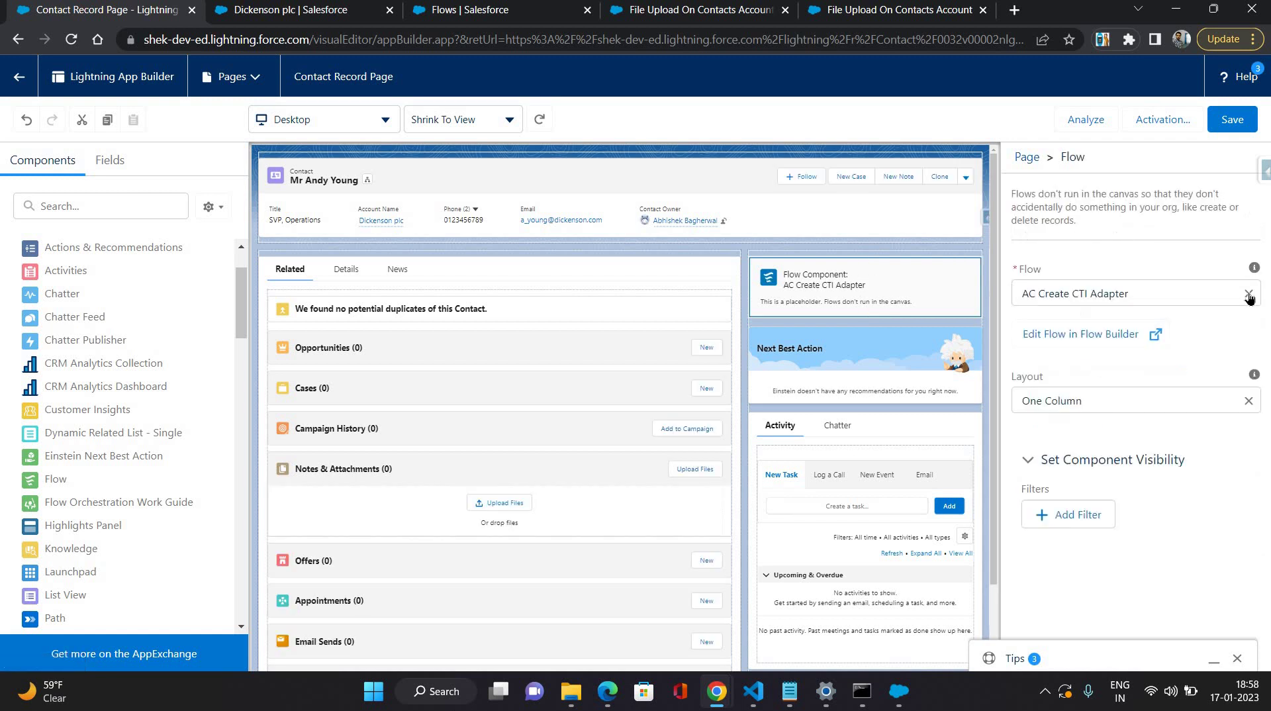
# - Set the Flow component to run the File Upload On Contacts Account flow
pyautogui.click(1249, 295)
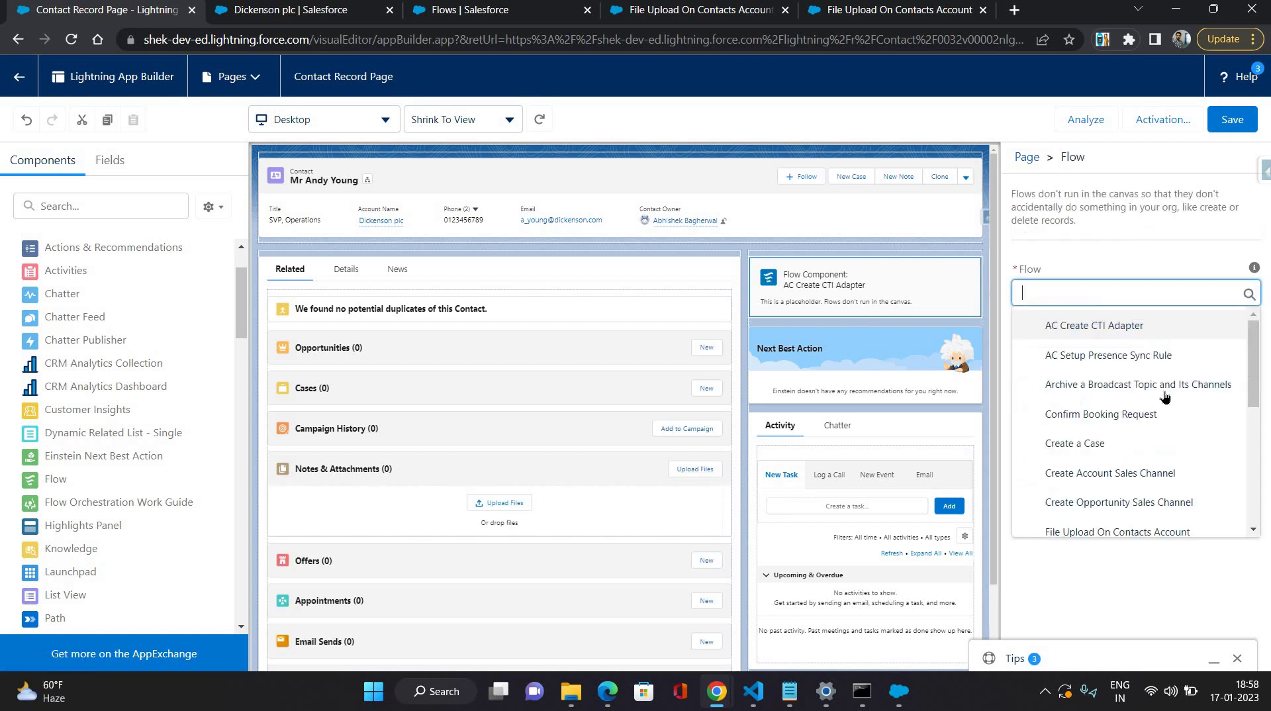
pyautogui.scroll(-3, 1137, 380)
pyautogui.scroll(-2, 1138, 383)
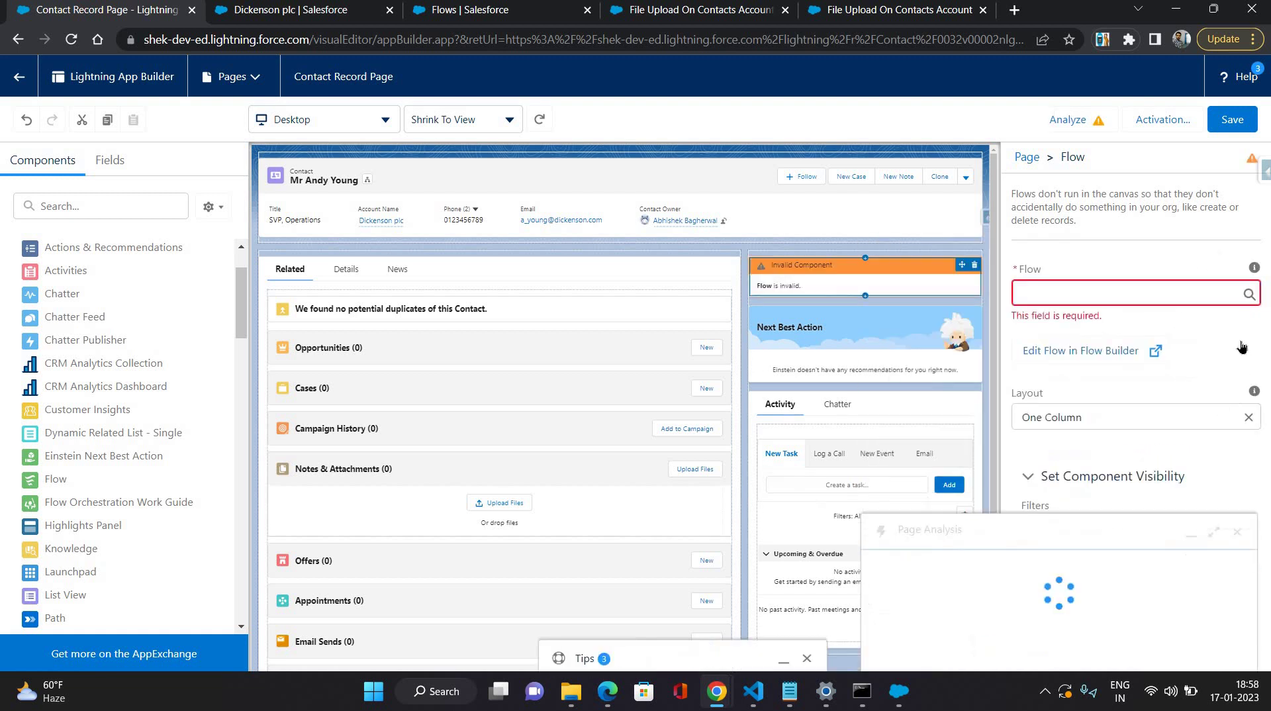
pyautogui.click(1118, 295)
pyautogui.scroll(-3, 1094, 366)
pyautogui.click(1094, 366)
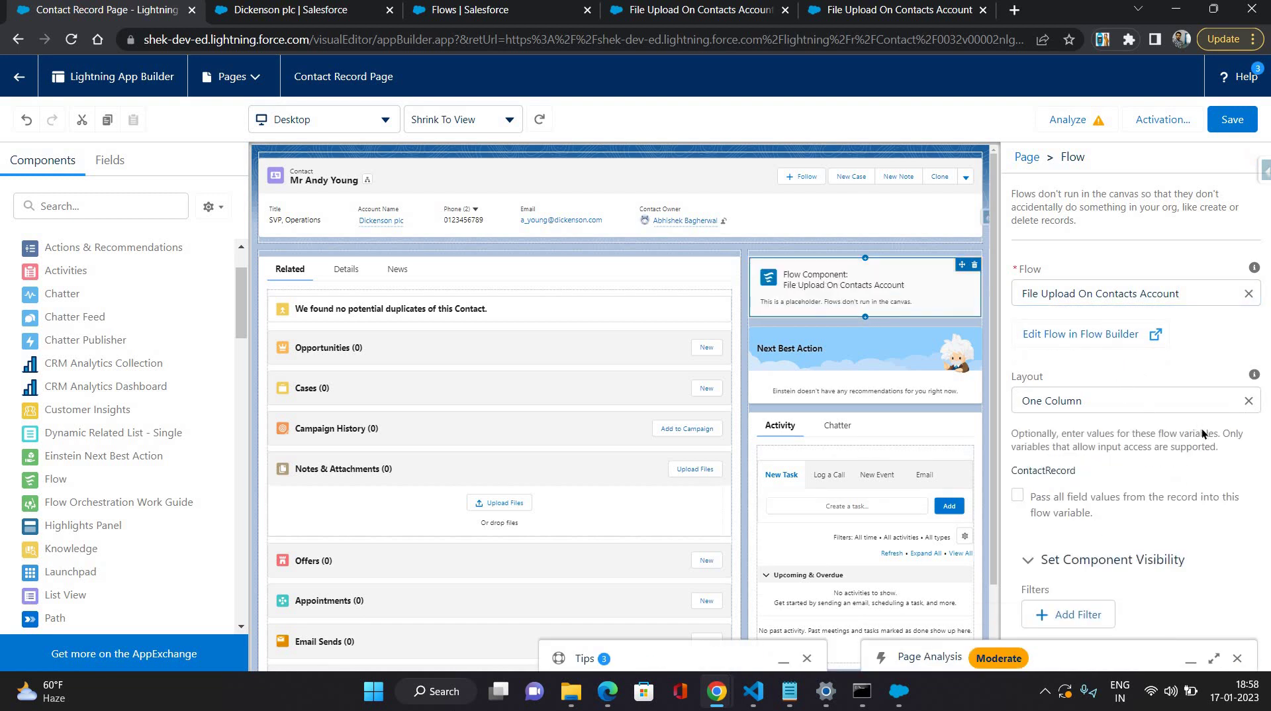
# - Pass all field values from the record into the ContactRecord flow variable and save the contact record page
pyautogui.click(1237, 658)
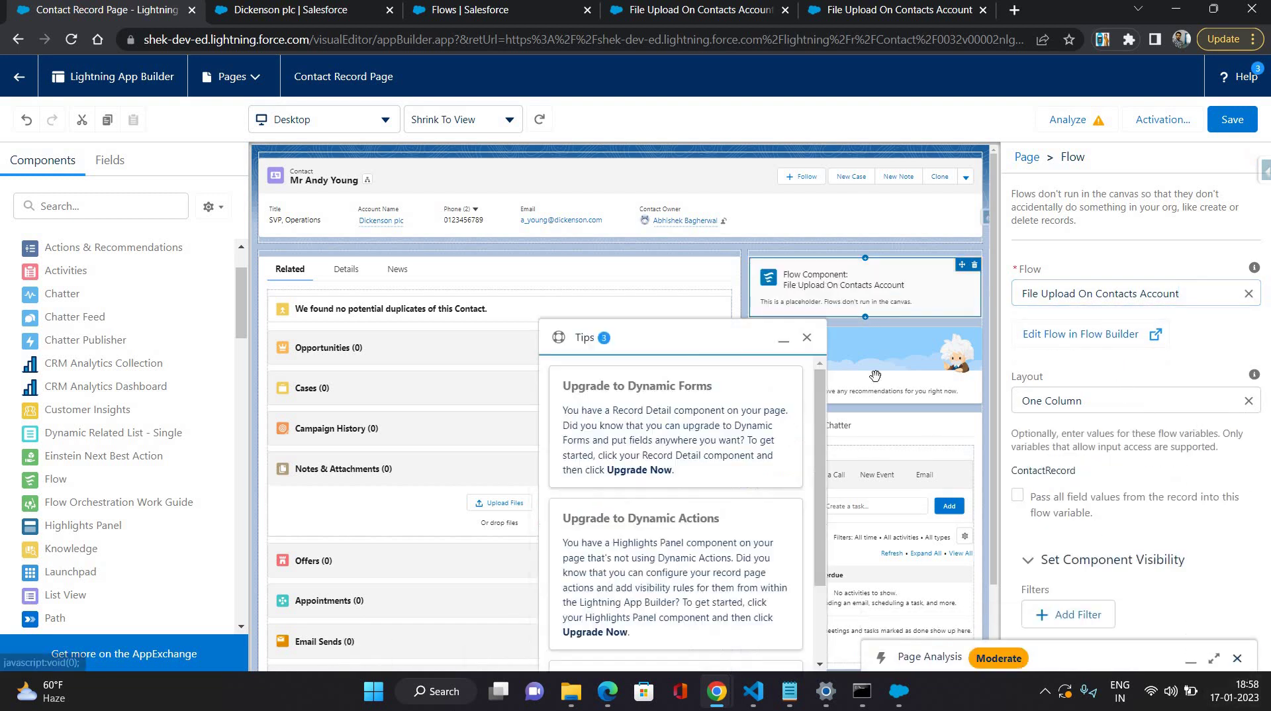
pyautogui.click(1237, 338)
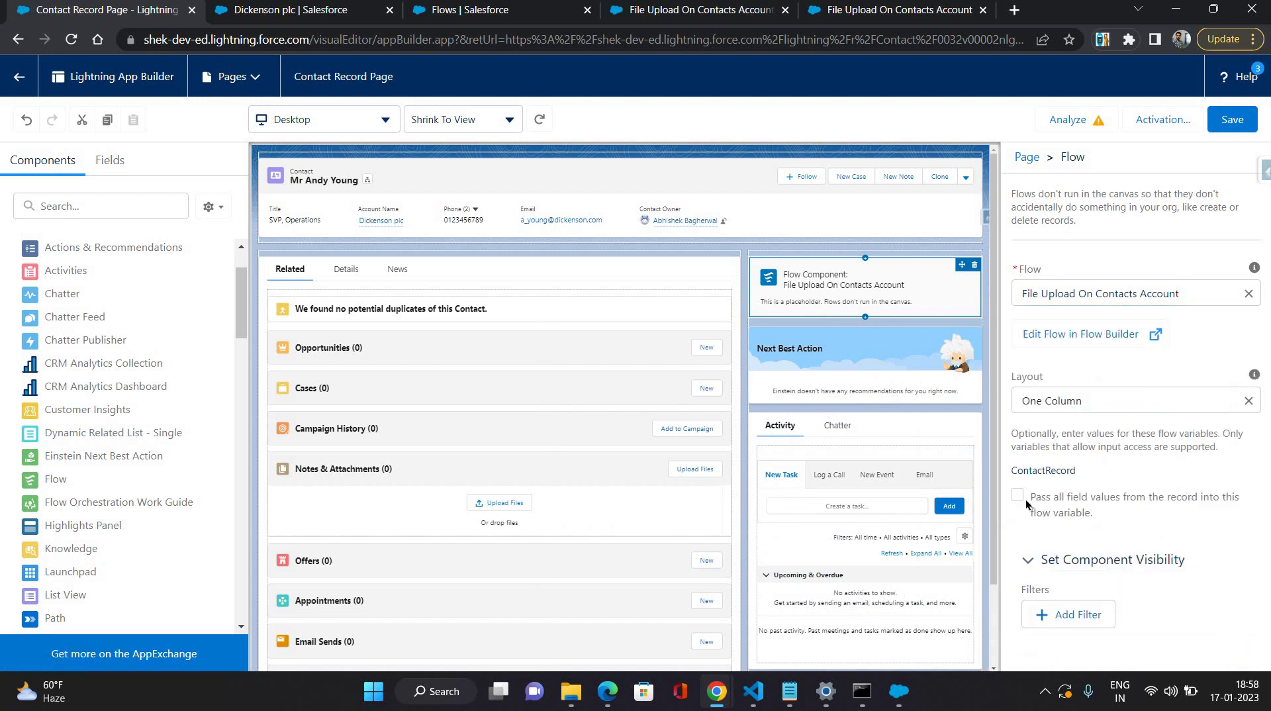
pyautogui.click(1020, 495)
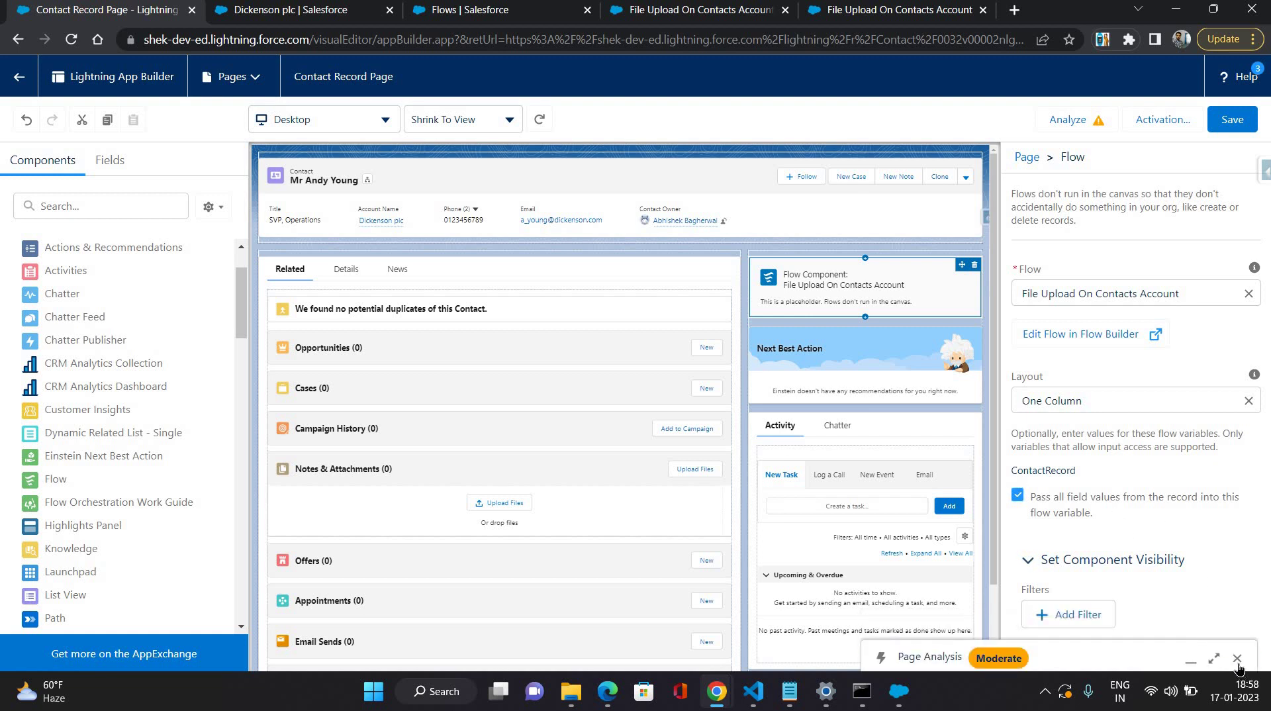
pyautogui.click(1237, 659)
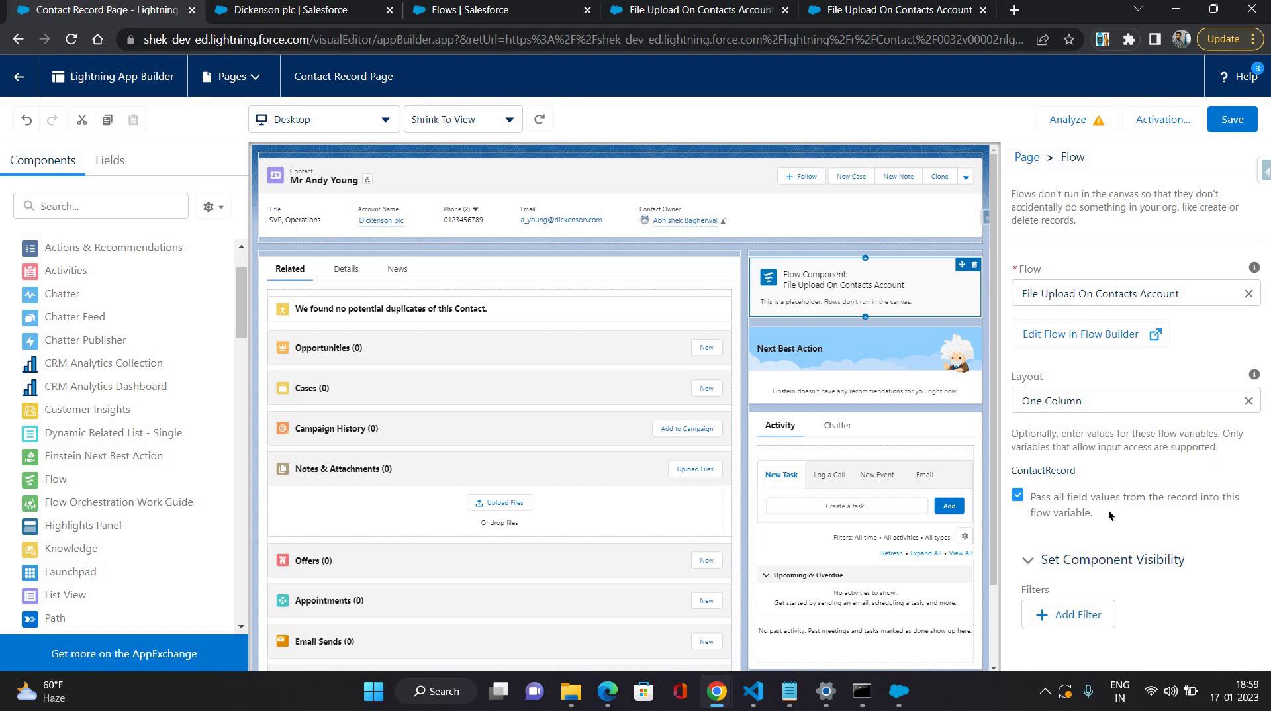
pyautogui.click(1221, 126)
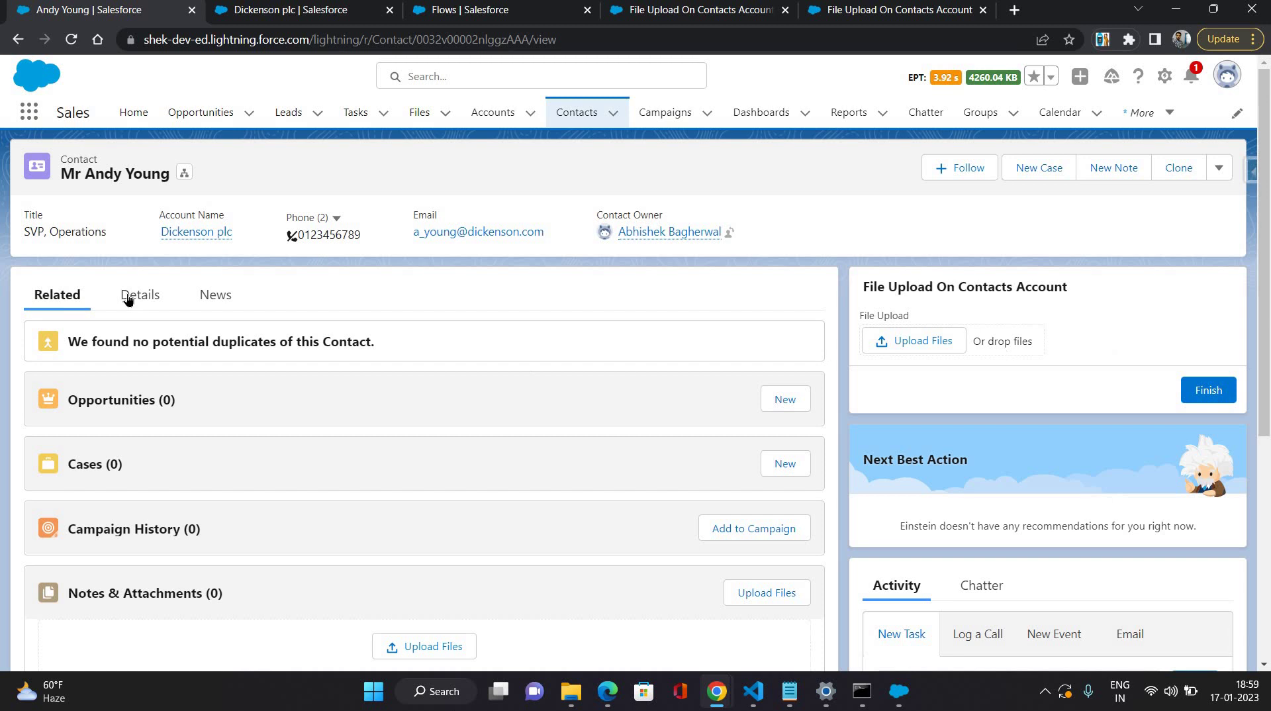
# - Open the contact's Dickenson plc account in a separate tab and check its Notes & Attachments
pyautogui.rightClick(206, 235)
pyautogui.click(258, 253)
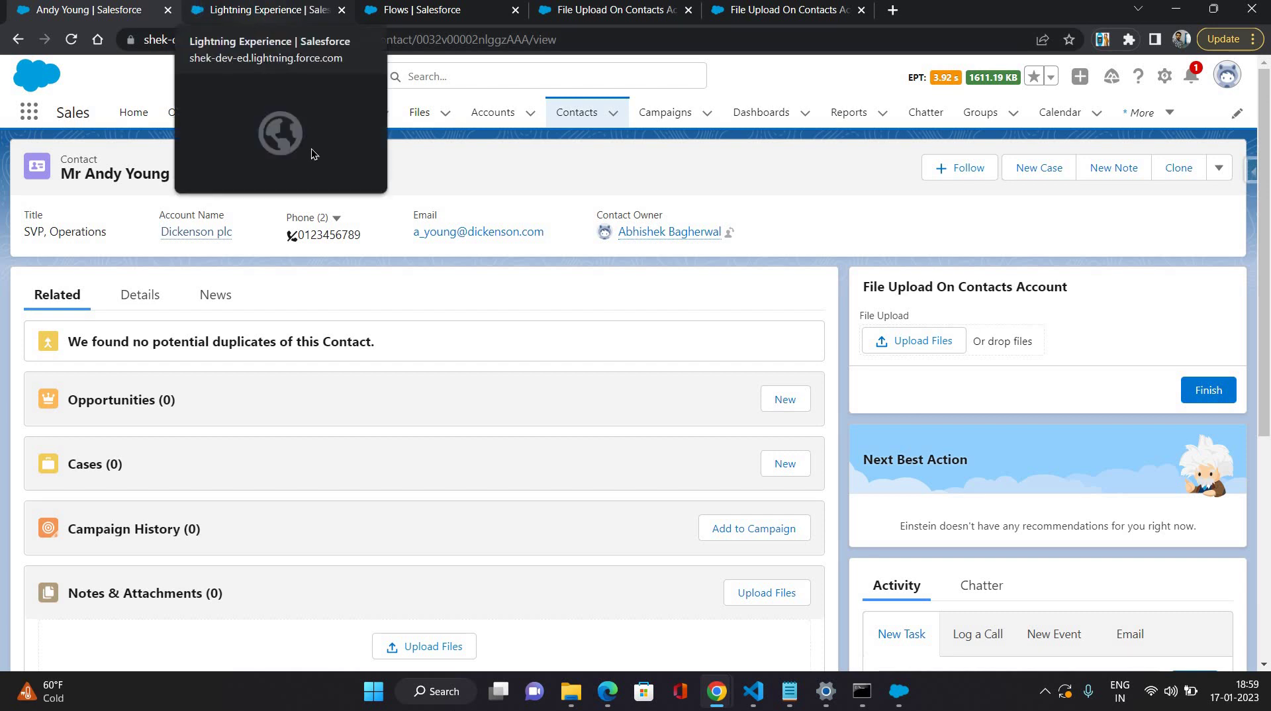
pyautogui.click(265, 10)
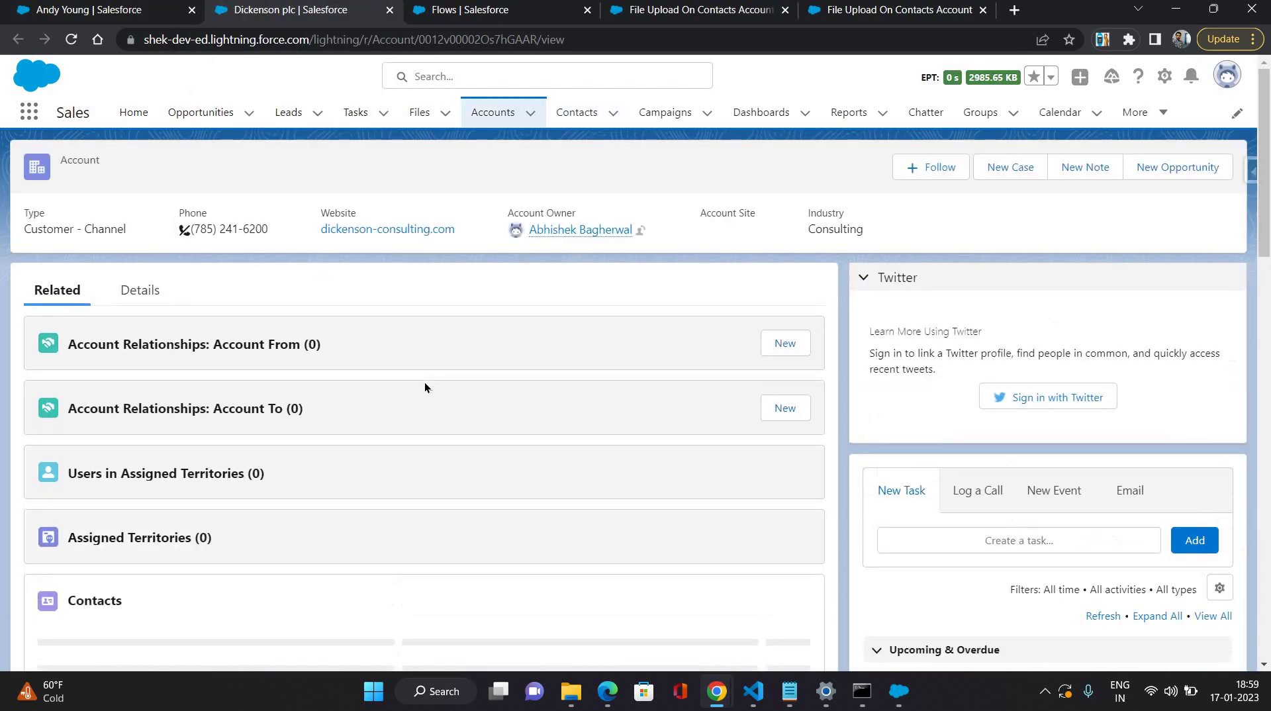
pyautogui.scroll(-3, 423, 387)
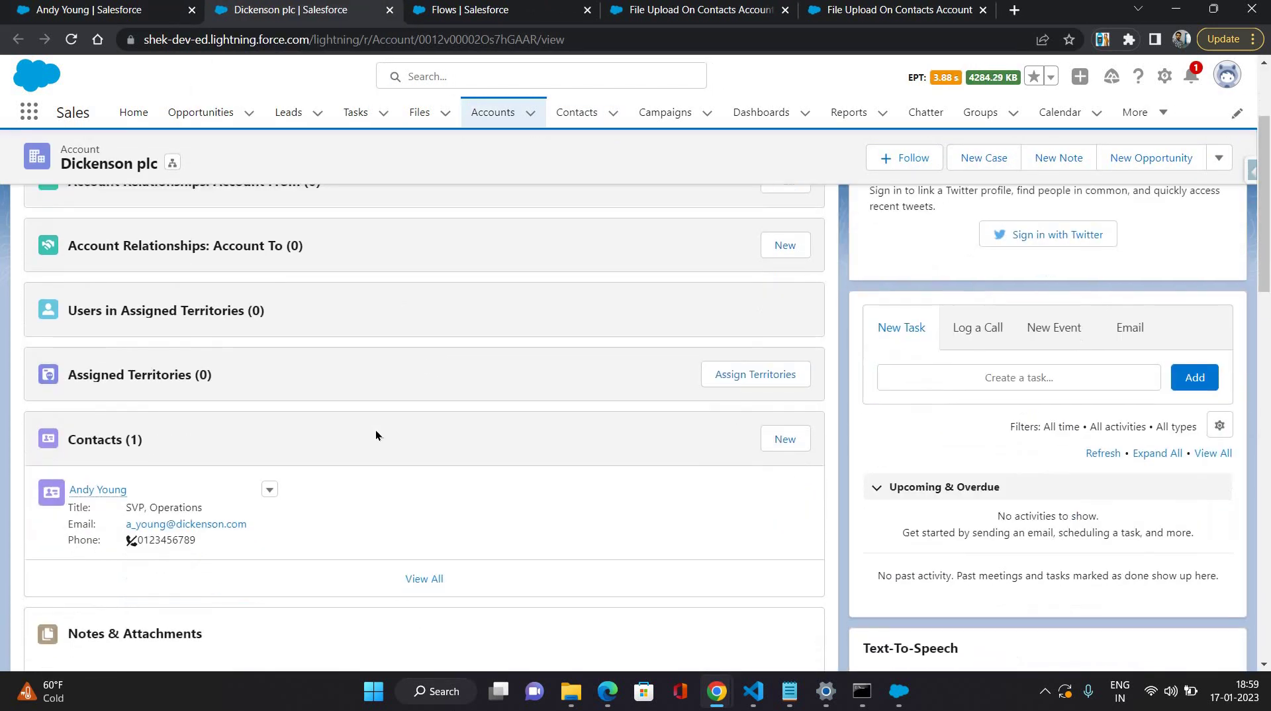
pyautogui.scroll(-1, 387, 436)
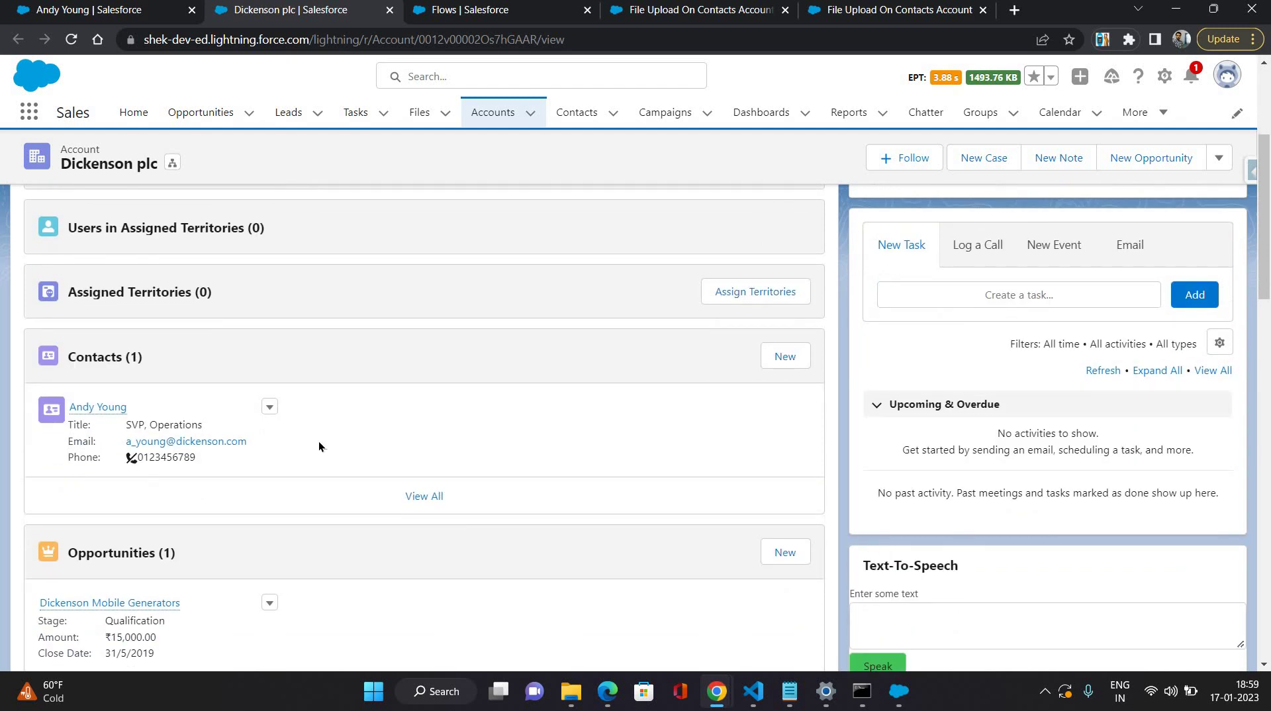
pyautogui.scroll(-5, 320, 440)
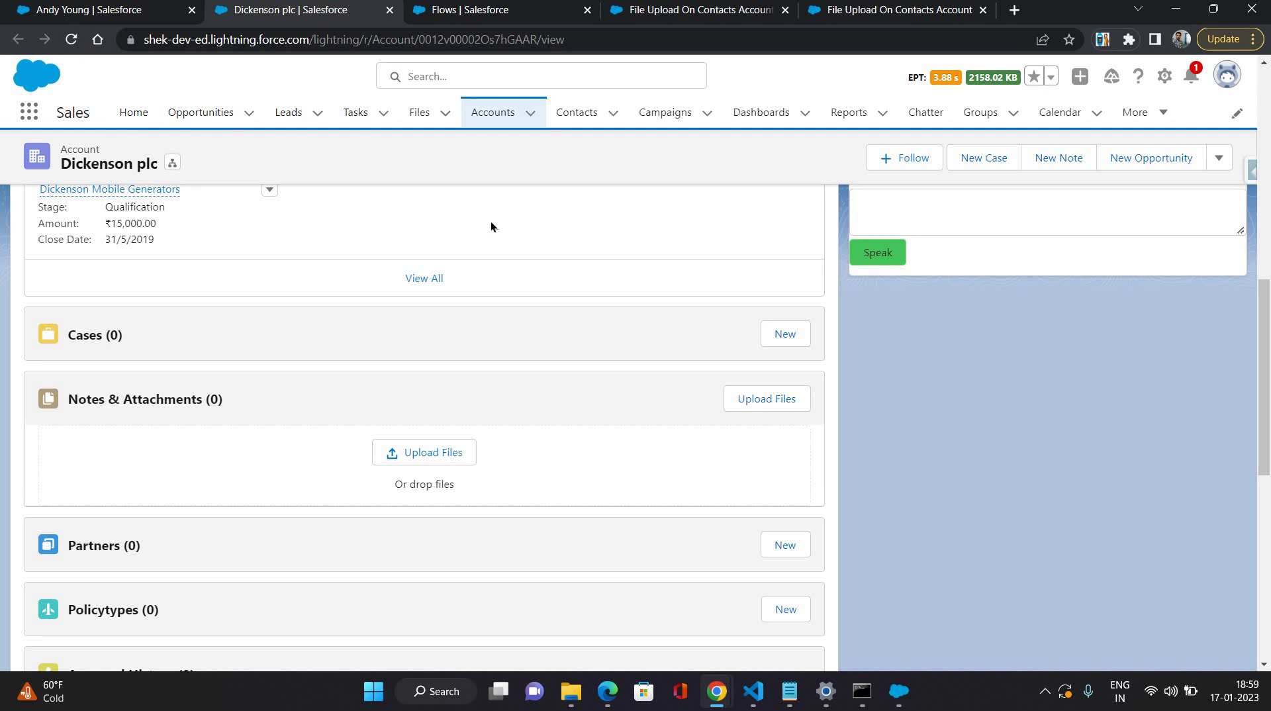
# - Upload the ticket PDF from Downloads through the File Upload On Contacts Account flow on the contact page and finish the flow
pyautogui.click(66, 11)
pyautogui.click(915, 341)
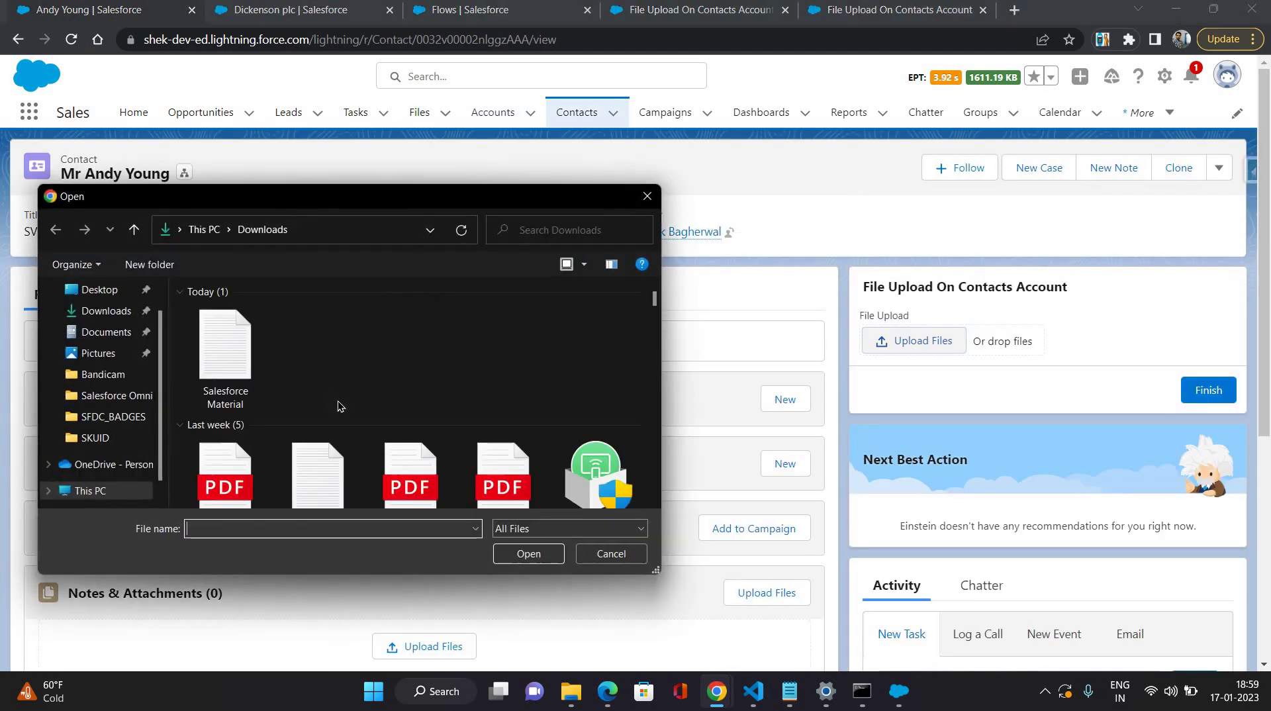
pyautogui.scroll(-1, 485, 414)
pyautogui.click(506, 413)
pyautogui.click(225, 397)
pyautogui.click(537, 560)
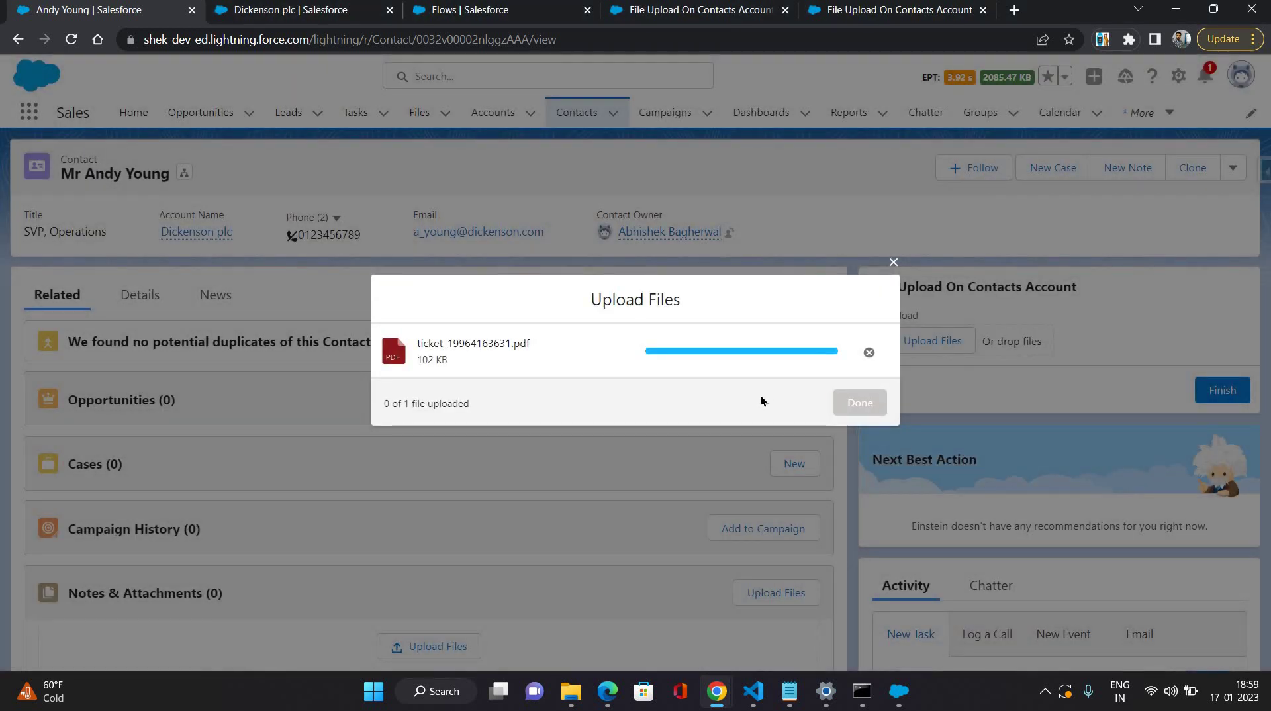
pyautogui.click(860, 403)
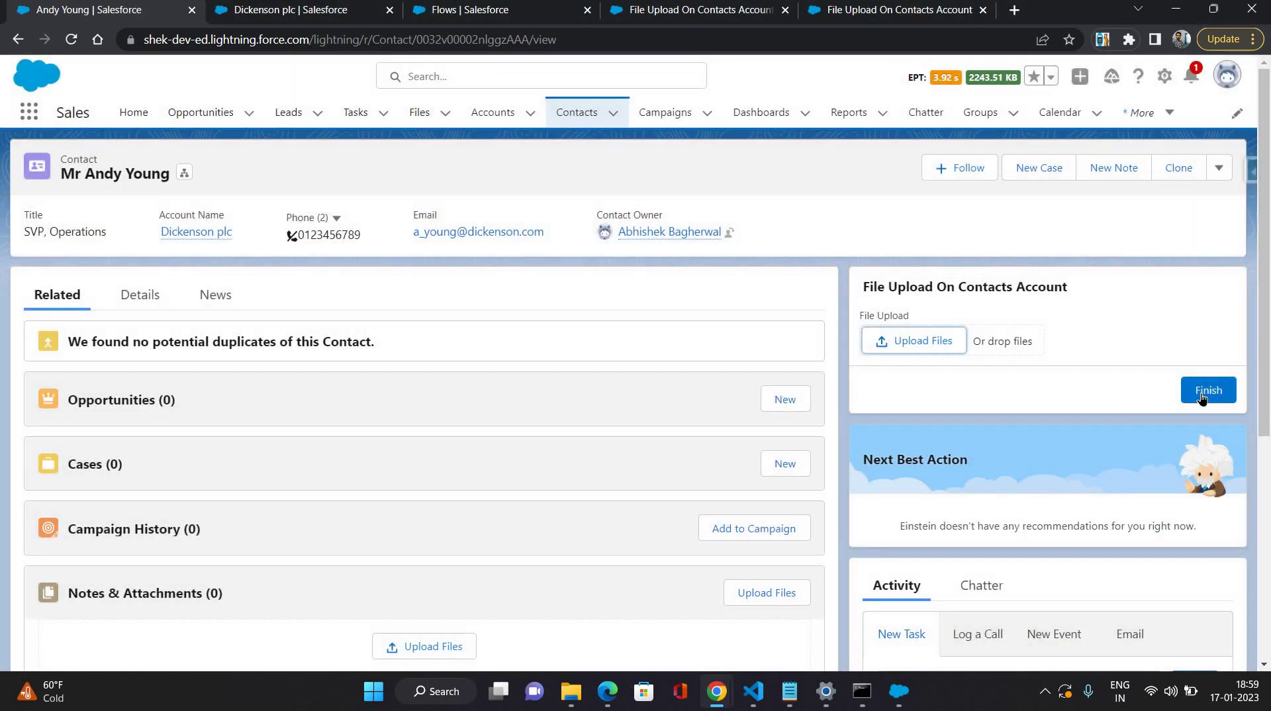
pyautogui.click(1200, 393)
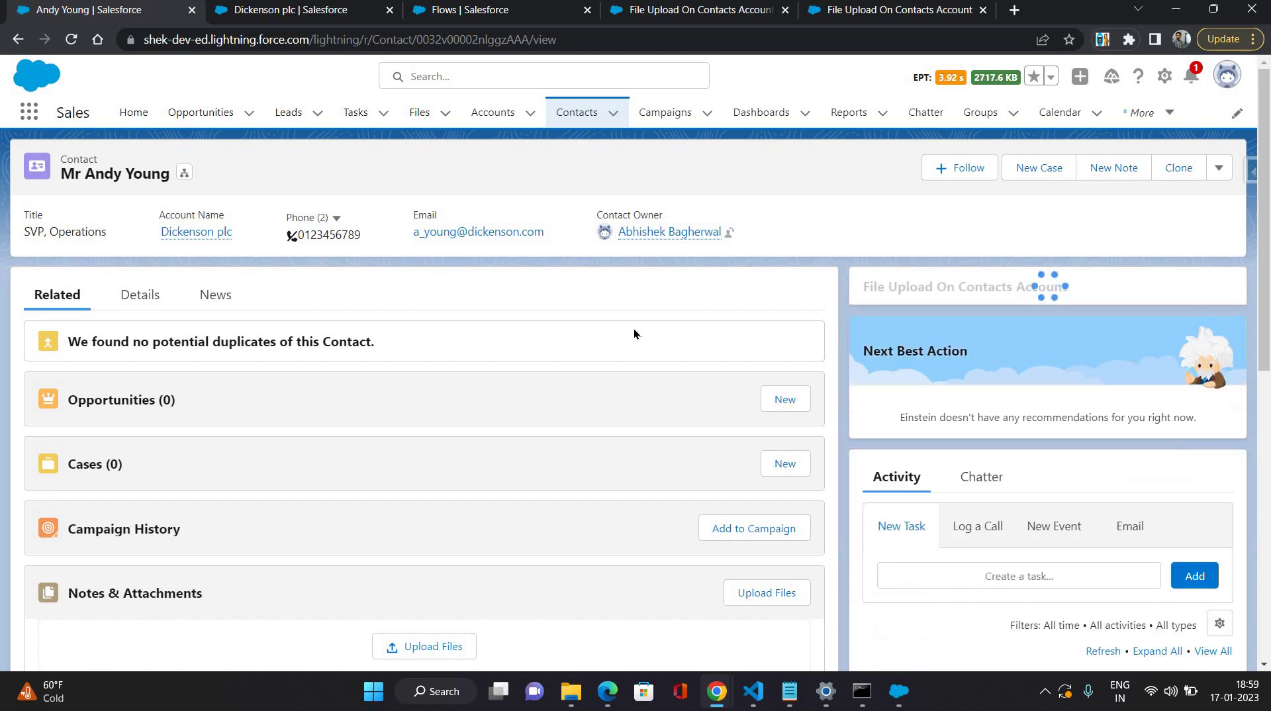
# - Check the Dickenson plc account's Notes & Attachments for the uploaded file
pyautogui.click(277, 11)
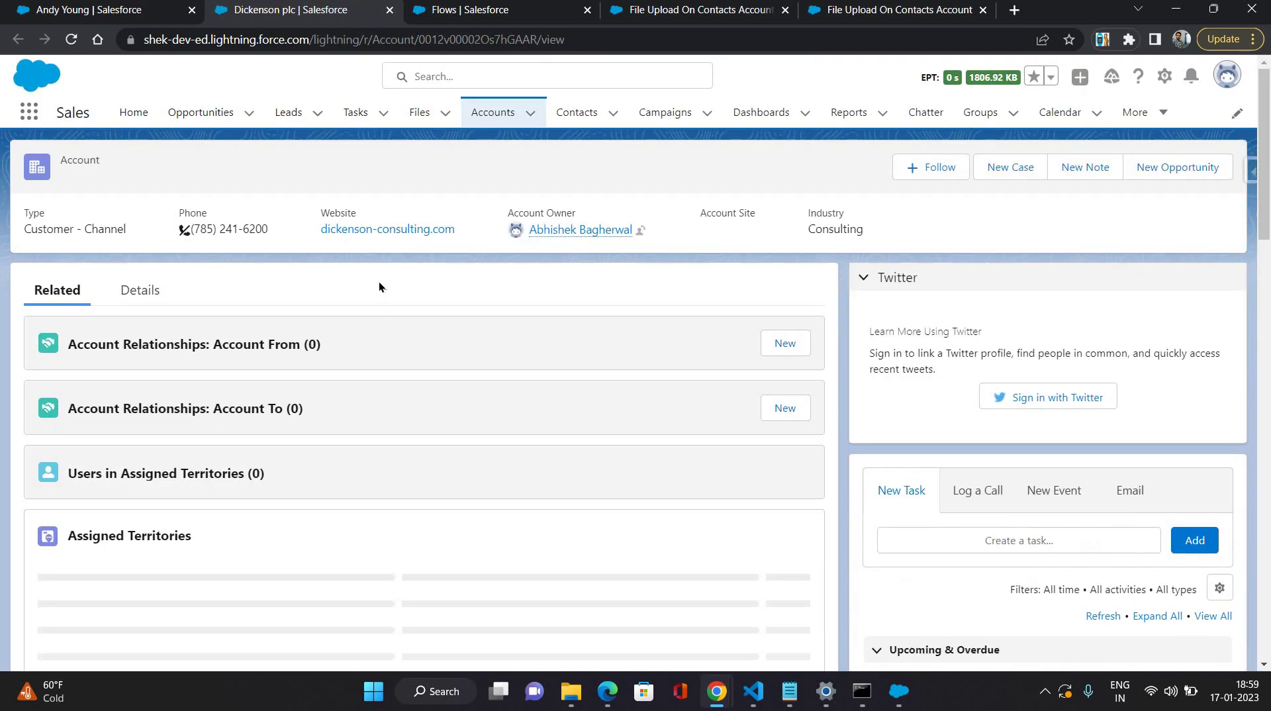
pyautogui.scroll(-3, 379, 288)
pyautogui.scroll(-6, 379, 287)
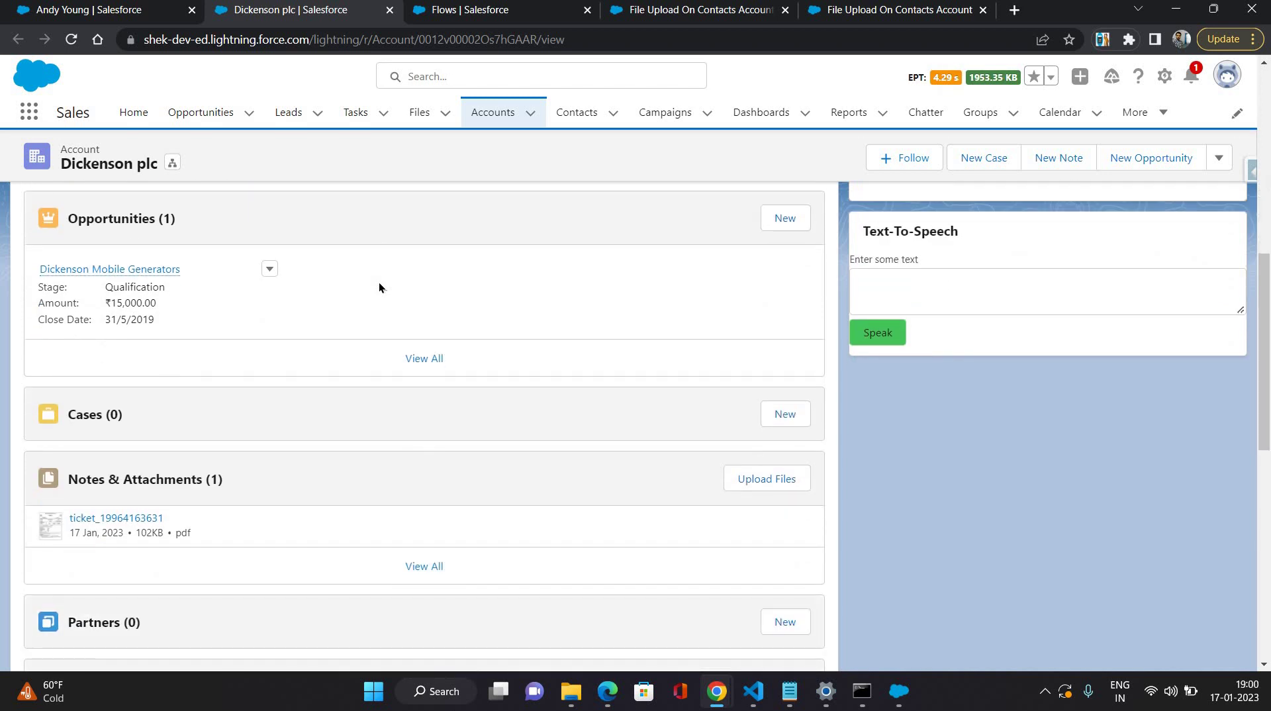
# - Reload the contact record and check whether its own Notes & Attachments list contains the uploaded file
pyautogui.click(93, 14)
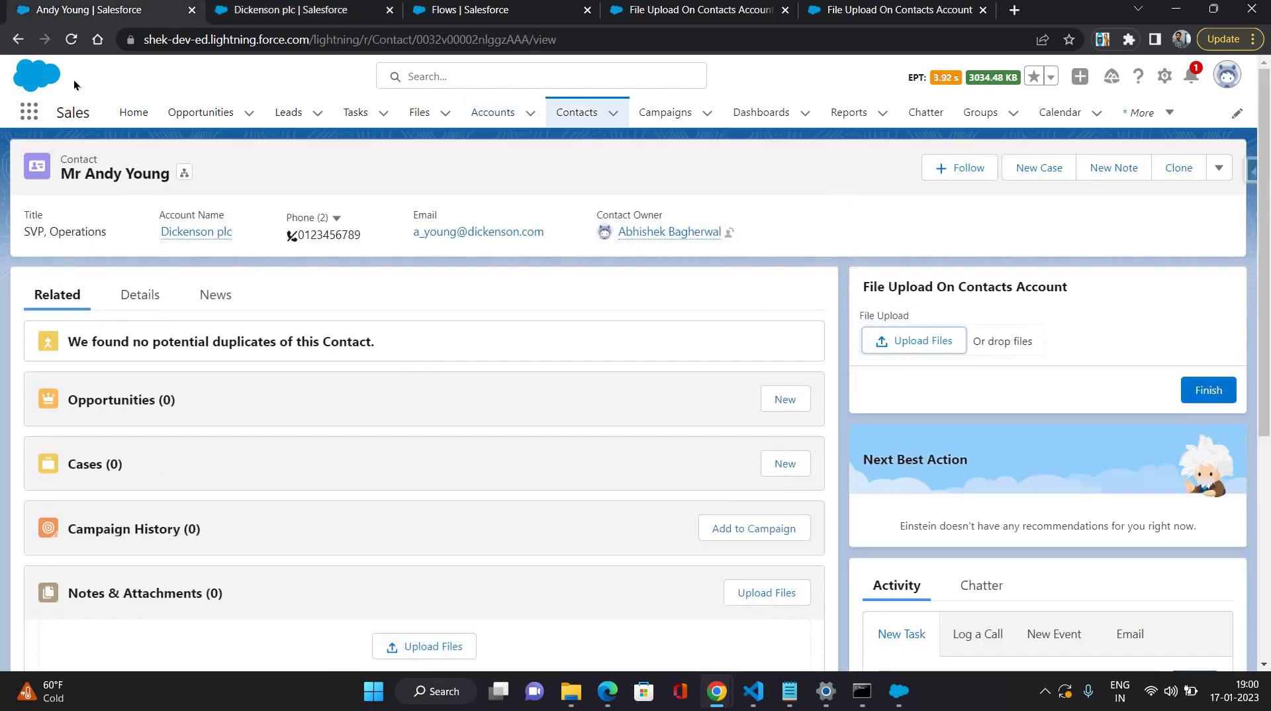
pyautogui.click(79, 44)
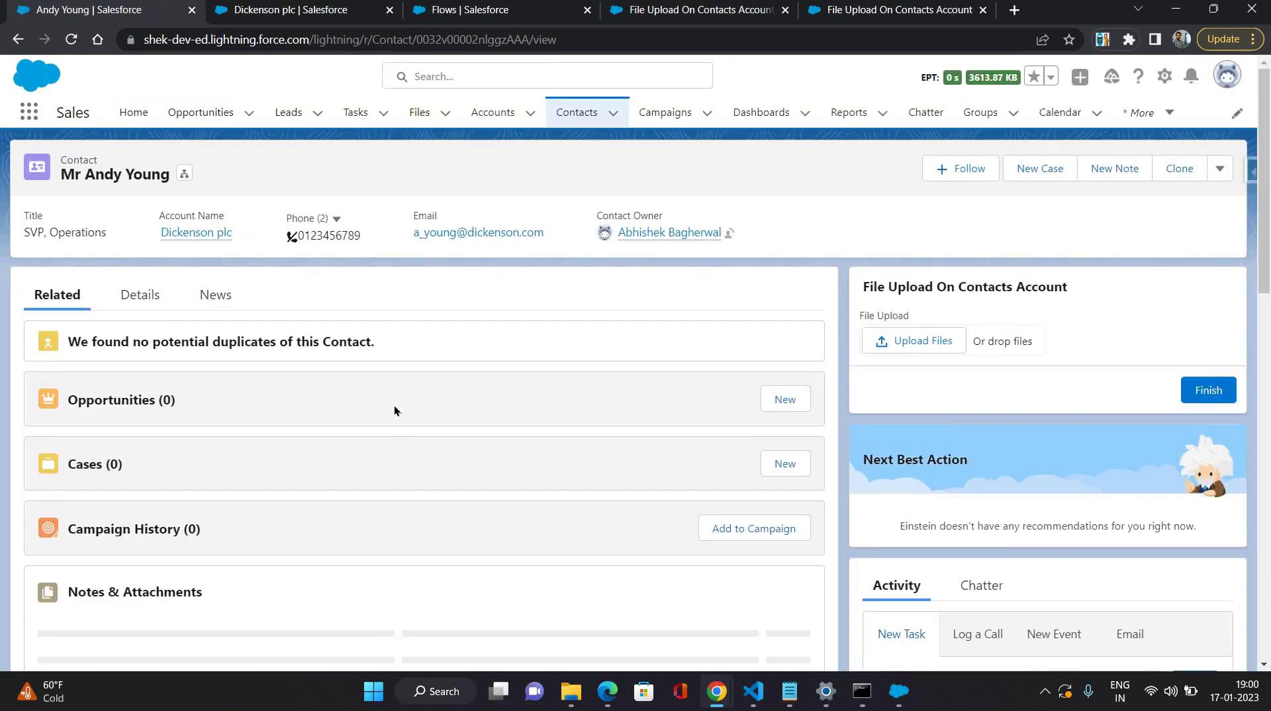
pyautogui.scroll(-2, 152, 457)
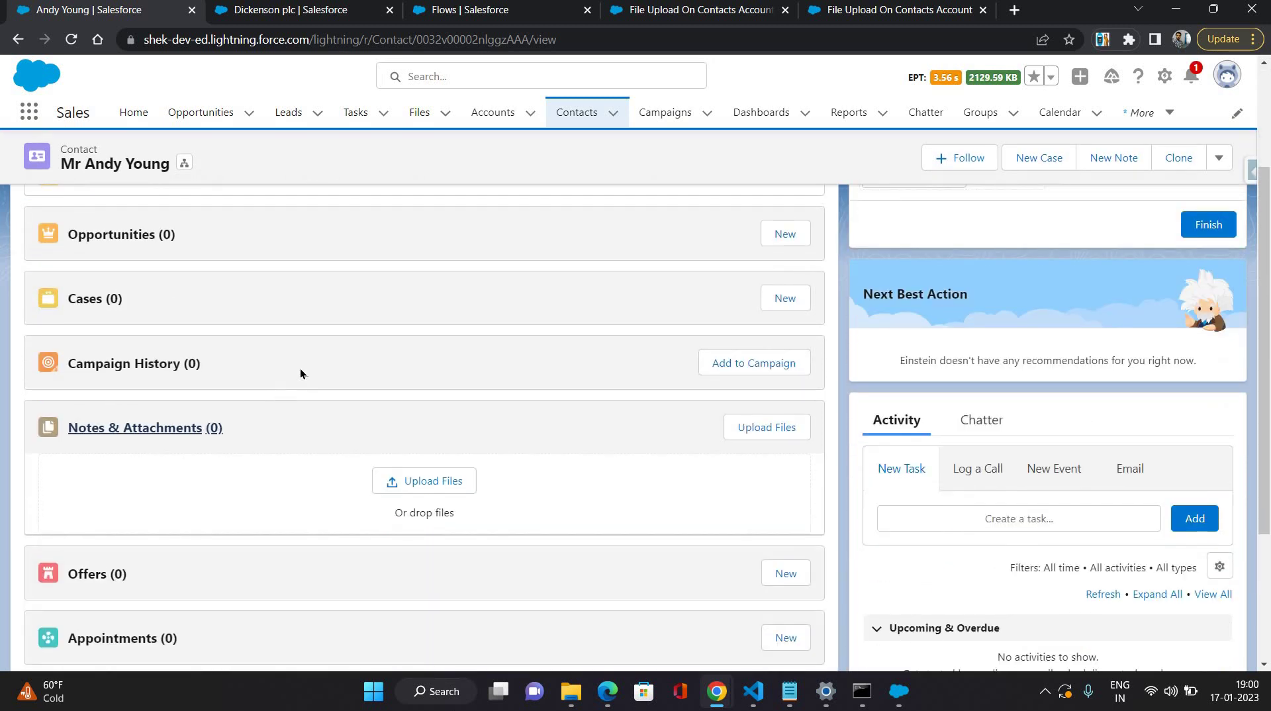
pyautogui.scroll(2, 511, 360)
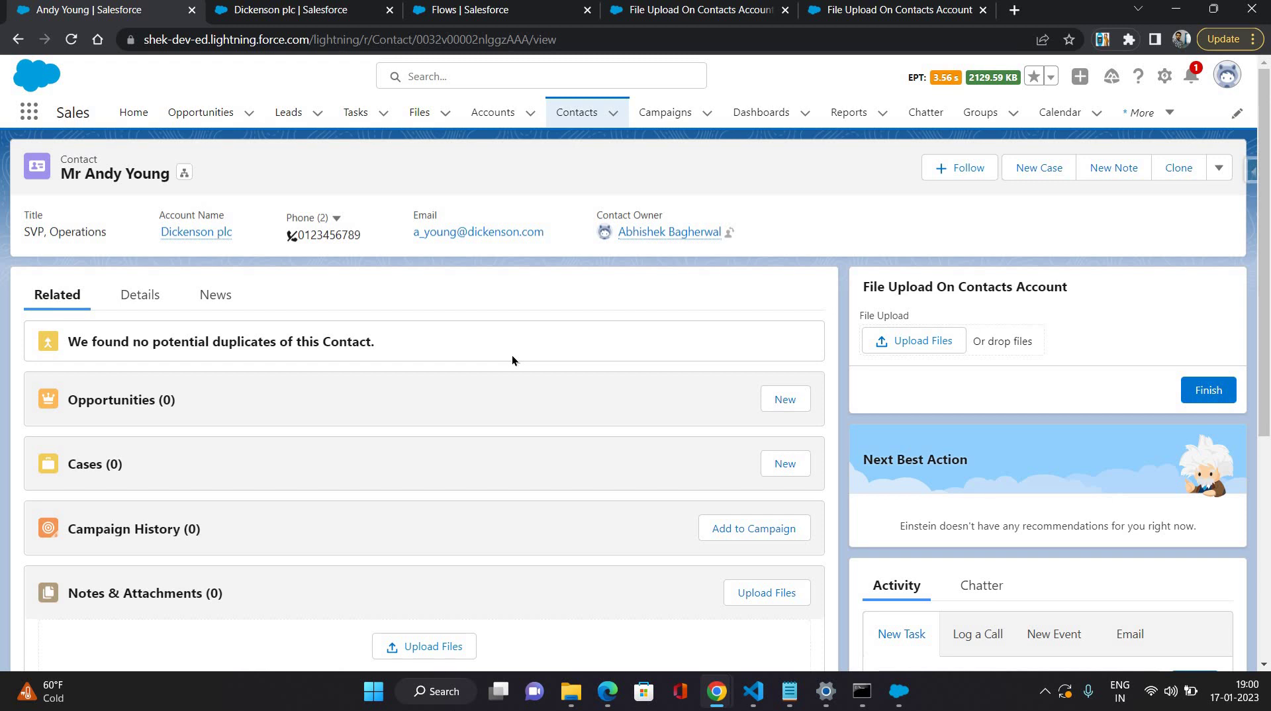
pyautogui.click(139, 295)
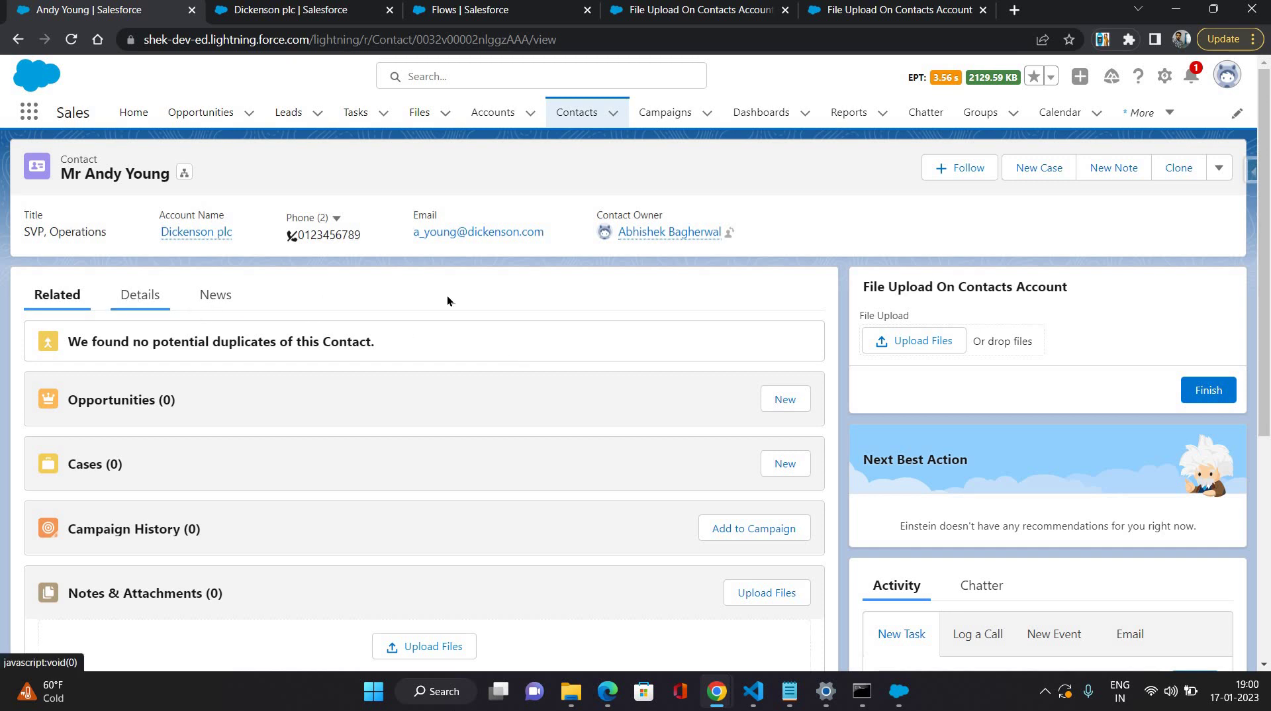